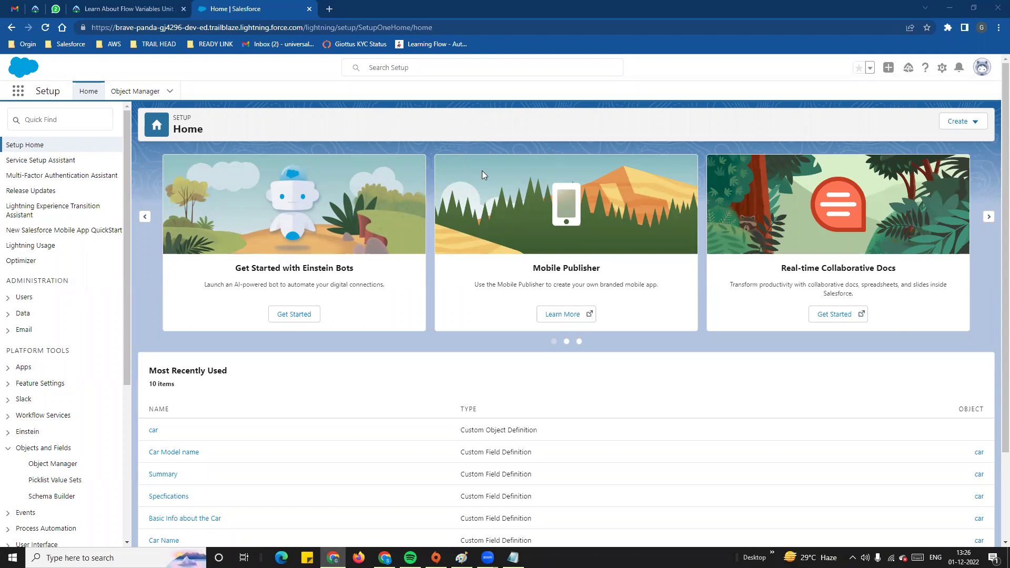
# - Open the Notepad notes and read the topic line about picklist and picklist multi select in Salesforce Lightning
pyautogui.click(513, 557)
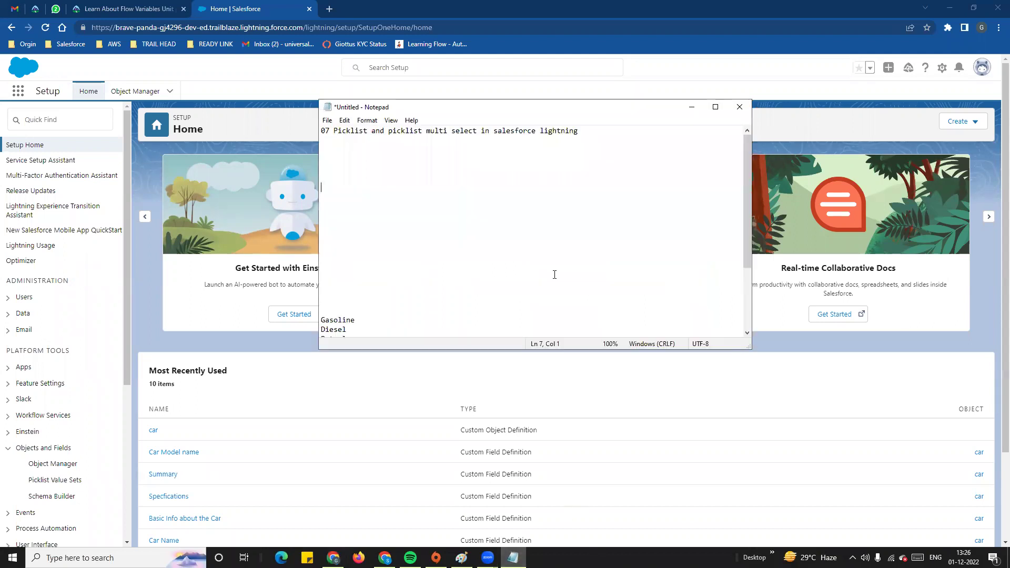
pyautogui.doubleClick(337, 131)
pyautogui.press('Down')
pyautogui.press('Down')
pyautogui.moveTo(334, 130); pyautogui.dragTo(452, 132)
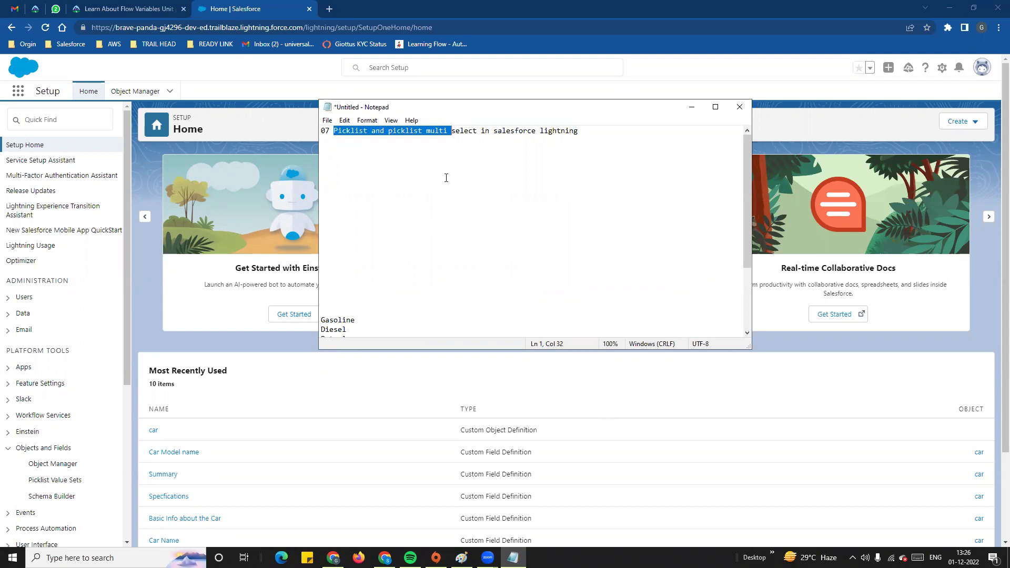
pyautogui.click(446, 183)
pyautogui.moveTo(334, 131); pyautogui.dragTo(578, 131)
pyautogui.click(437, 185)
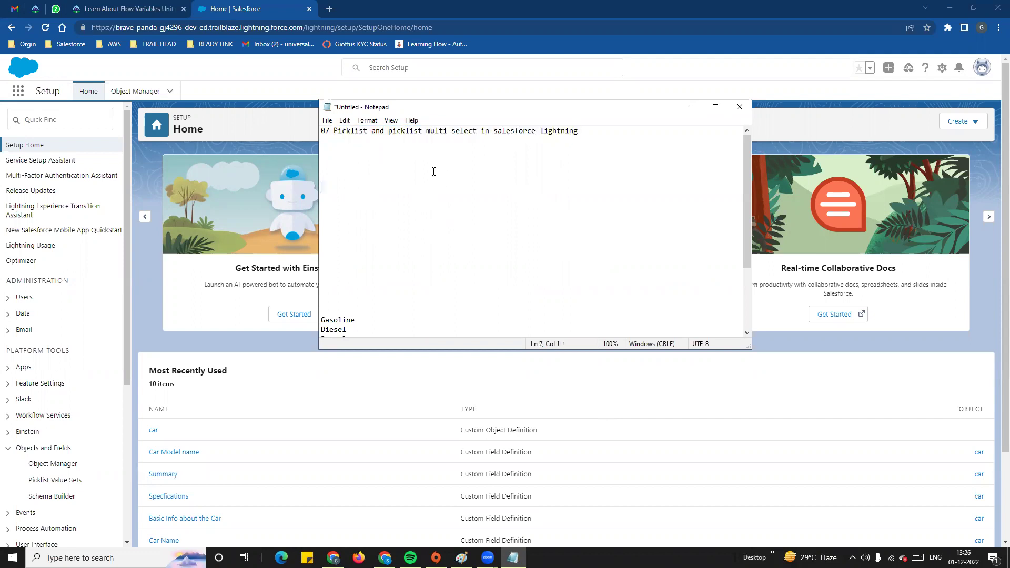
# - Return to Salesforce in the browser and open the cars list in the SFDC Cars app
pyautogui.click(281, 86)
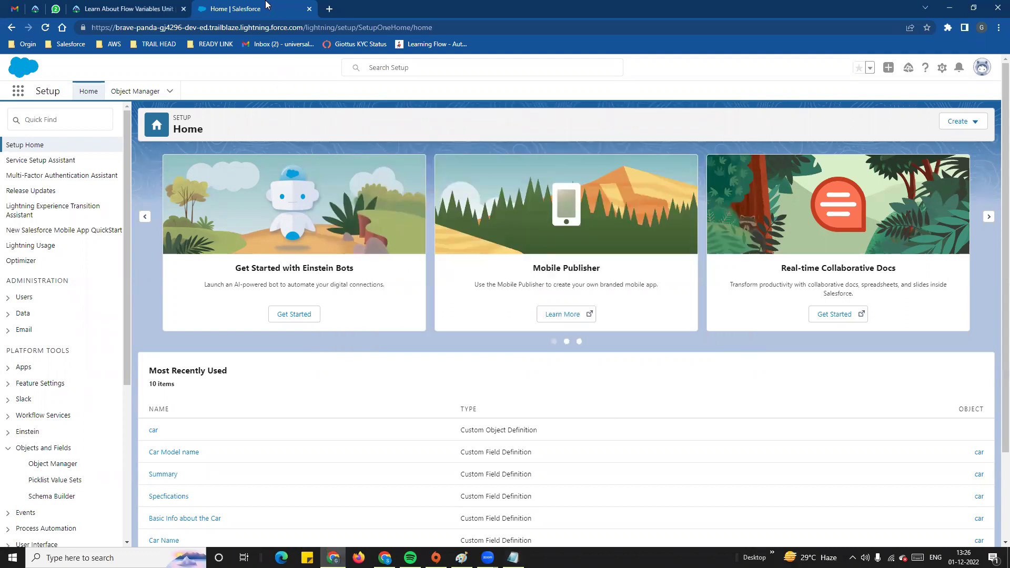
pyautogui.click(18, 92)
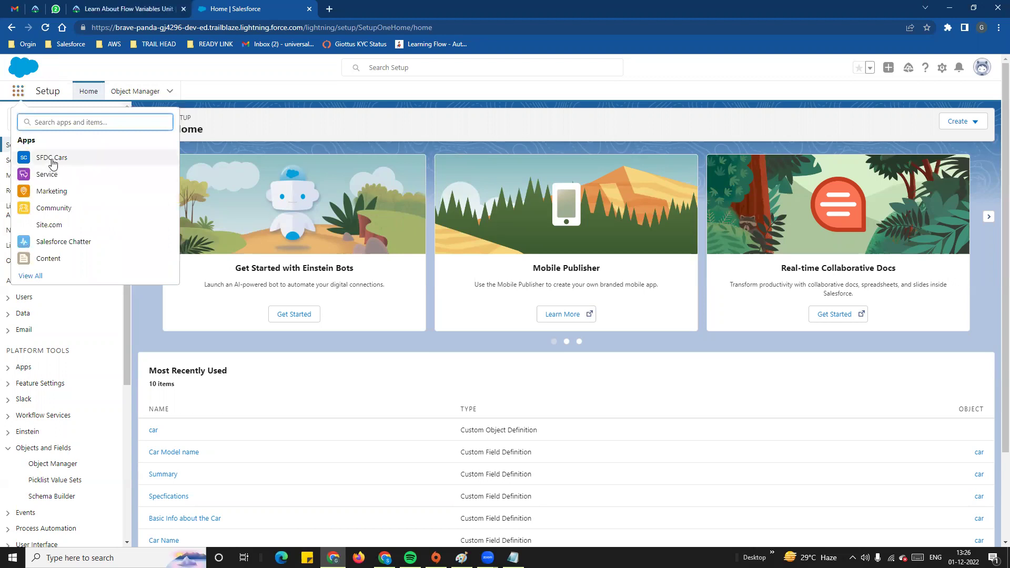
pyautogui.click(59, 162)
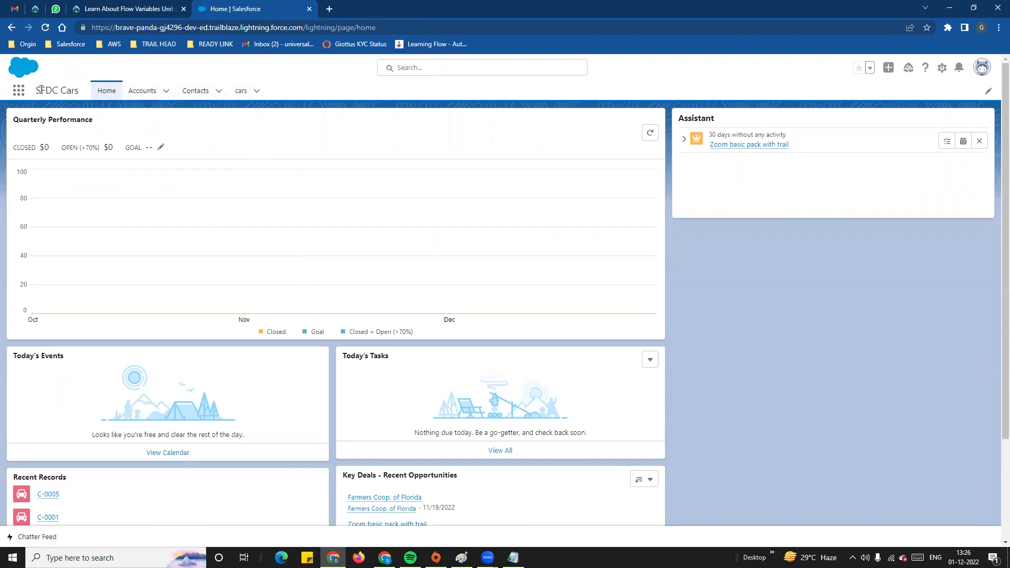
pyautogui.click(240, 93)
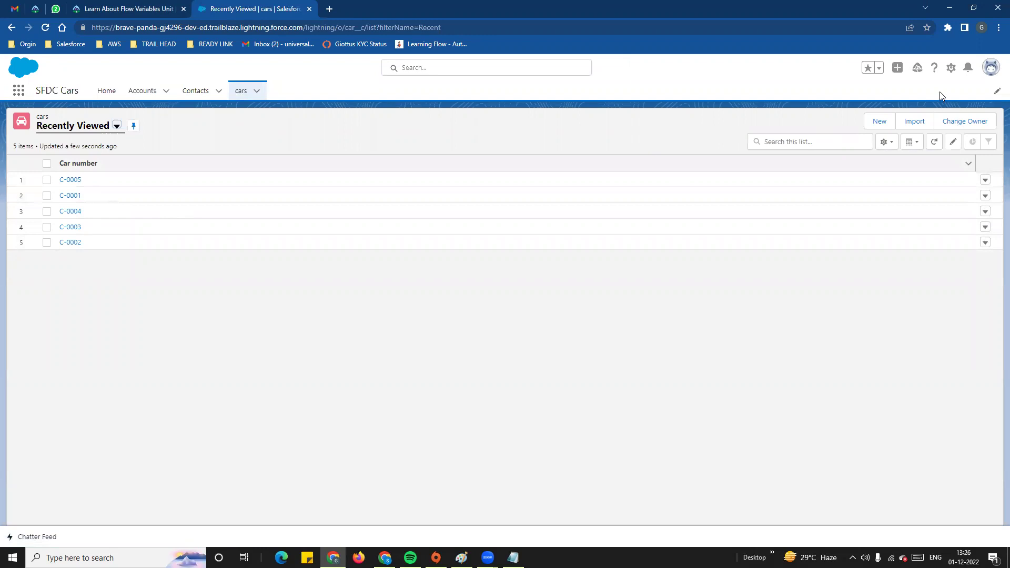
# - Edit the car object and start a new custom field under its Fields & Relationships
pyautogui.click(950, 68)
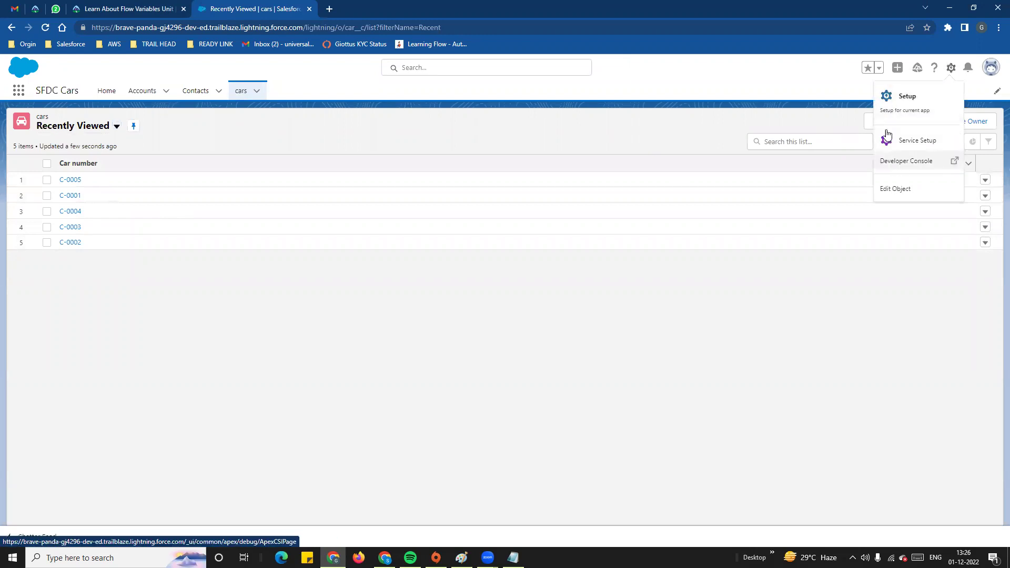
pyautogui.click(898, 189)
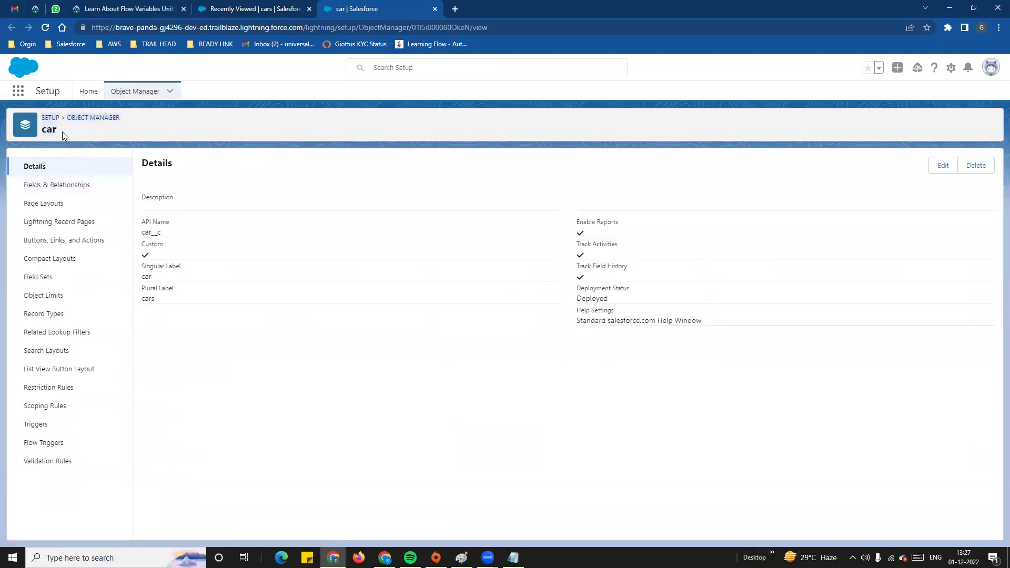
pyautogui.click(80, 188)
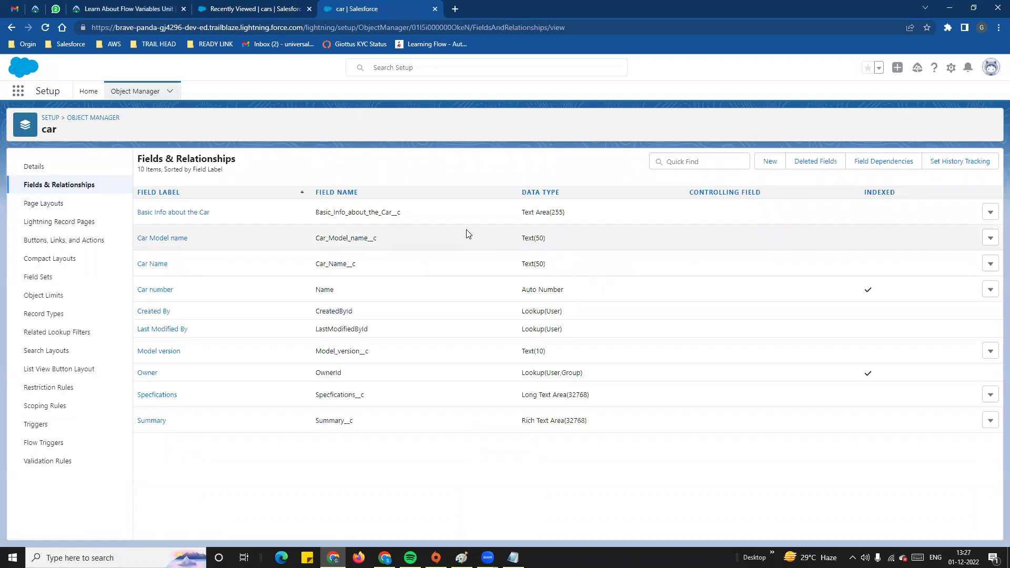
pyautogui.click(769, 162)
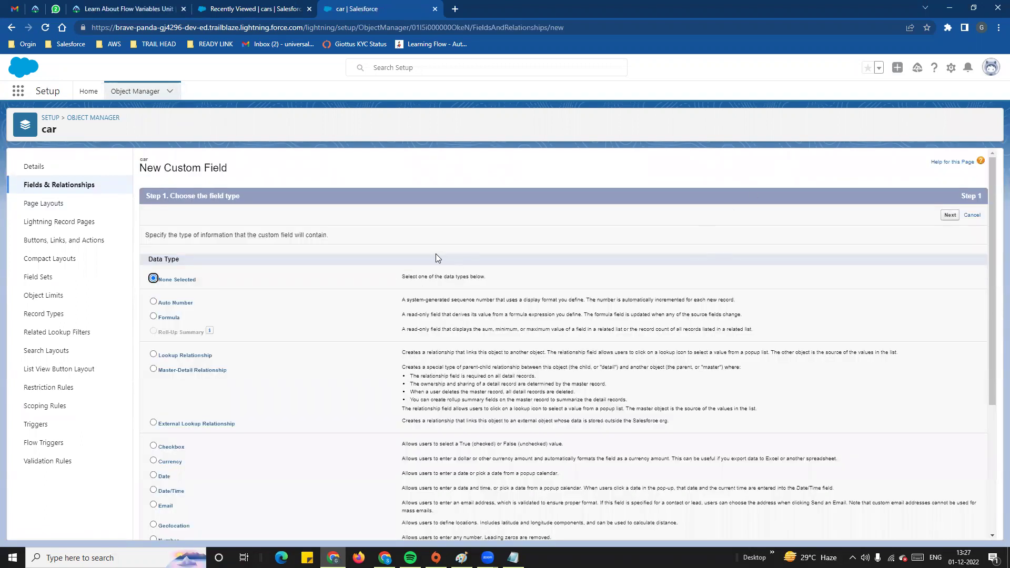
# - Examine the descriptions of the Picklist and Picklist (Multi-Select) data types to compare them
pyautogui.scroll(-2, 333, 308)
pyautogui.scroll(2, 221, 242)
pyautogui.scroll(-4, 188, 307)
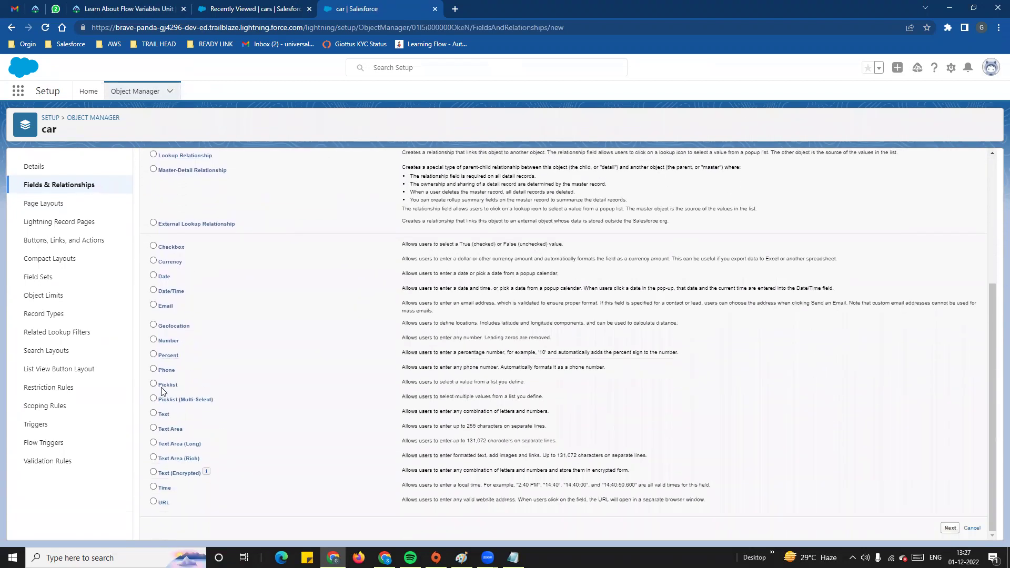
pyautogui.moveTo(400, 384)
pyautogui.mouseDown()
pyautogui.moveTo(548, 393)
pyautogui.moveTo(398, 384)
pyautogui.mouseUp()
pyautogui.click(465, 389)
pyautogui.click(405, 397)
pyautogui.moveTo(183, 403); pyautogui.dragTo(212, 401)
pyautogui.click(352, 452)
pyautogui.moveTo(550, 403); pyautogui.dragTo(383, 403)
pyautogui.moveTo(537, 384); pyautogui.dragTo(397, 387)
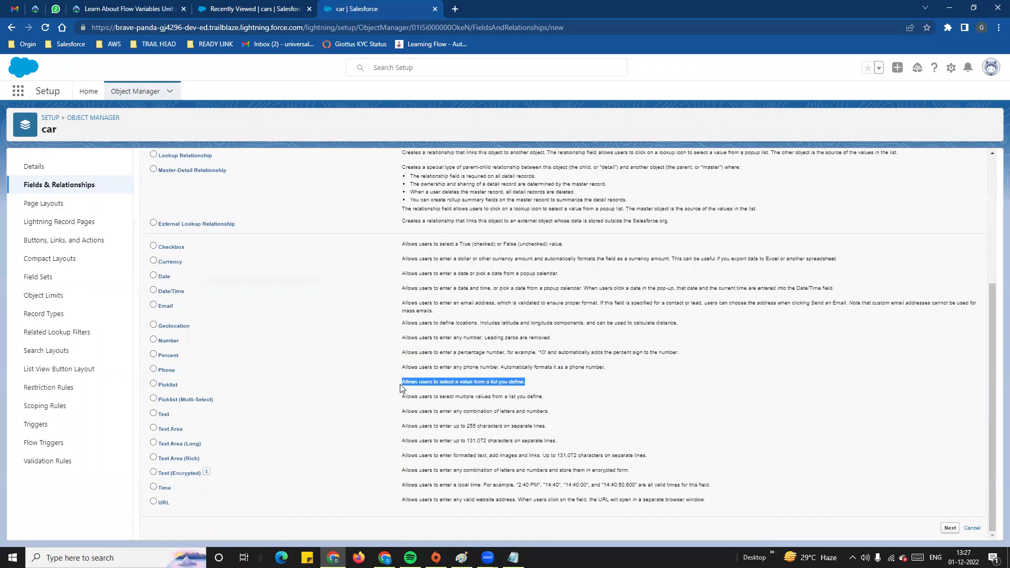
pyautogui.click(478, 396)
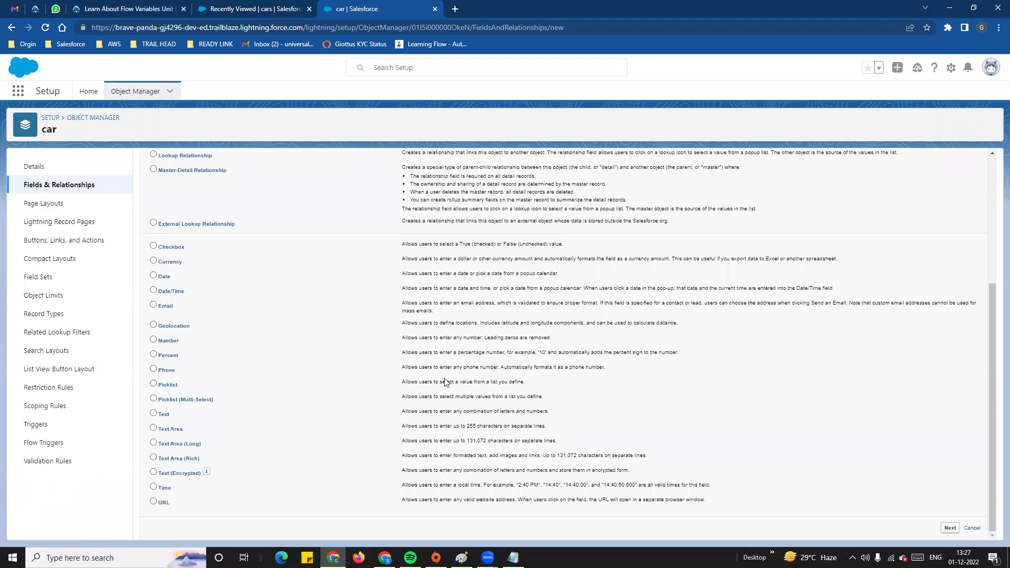
pyautogui.moveTo(407, 396); pyautogui.dragTo(544, 399)
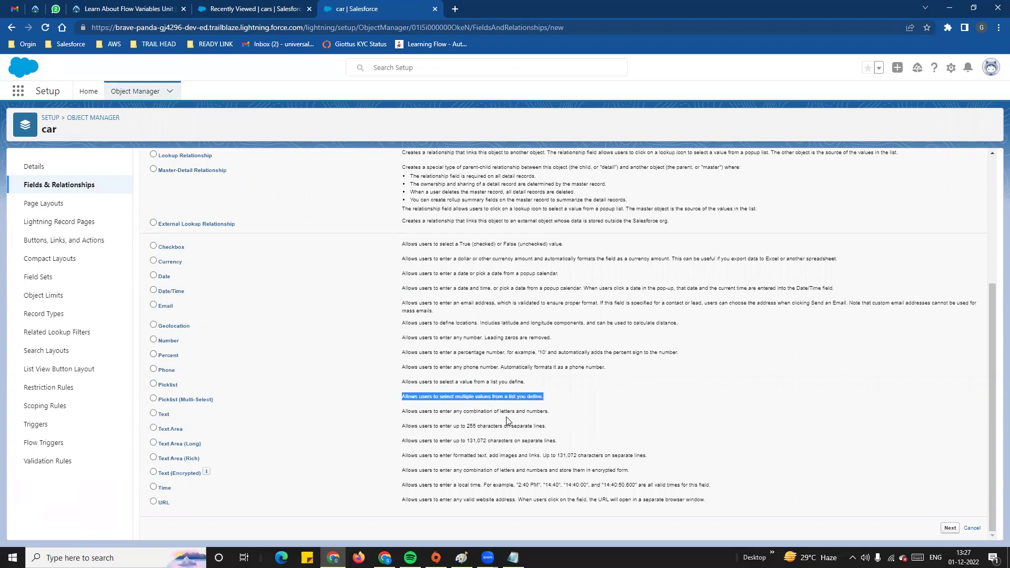
pyautogui.click(572, 418)
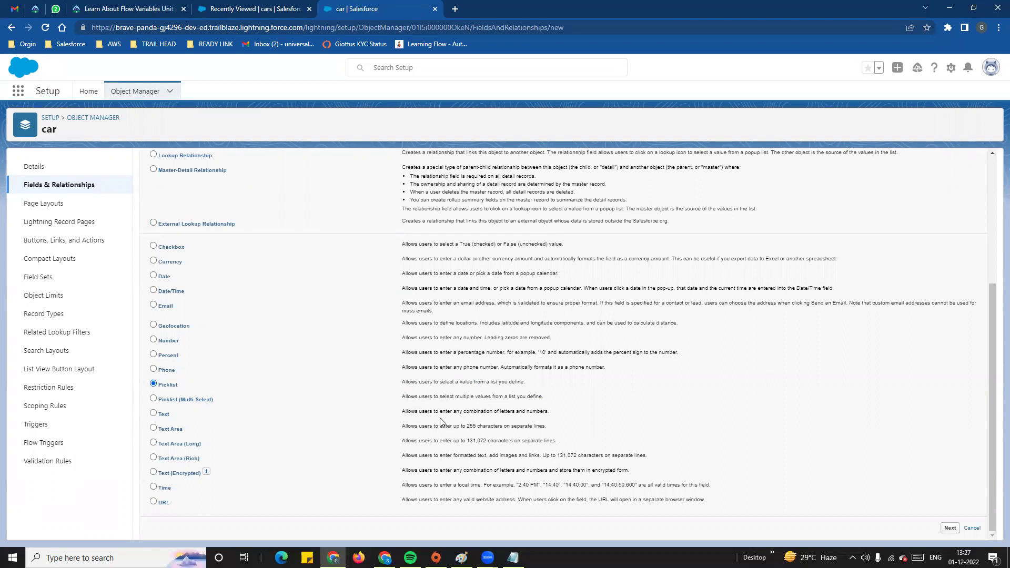
# - Proceed with the Picklist data type and set the field label to Fuel Type
pyautogui.click(950, 529)
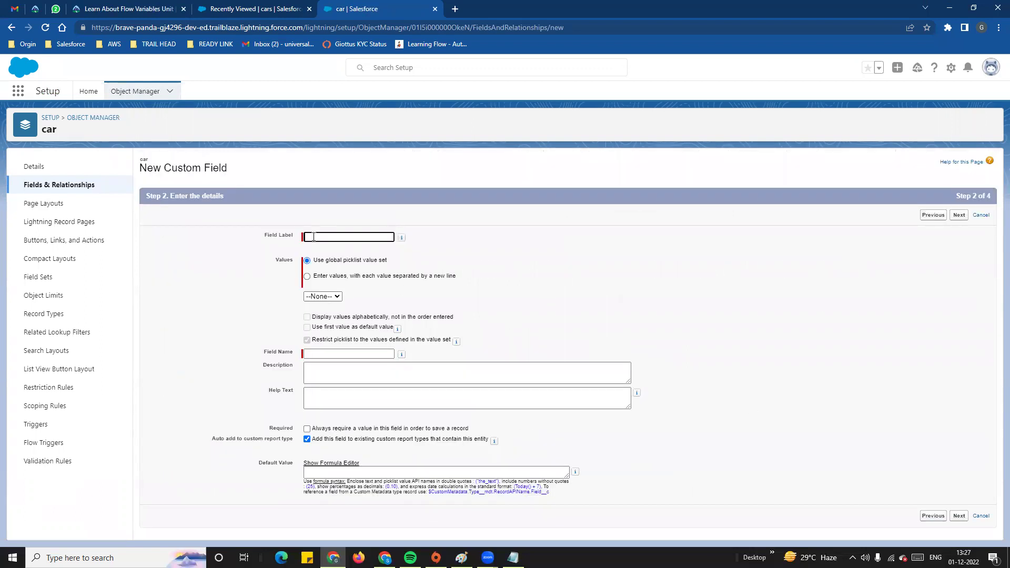
pyautogui.click(315, 238)
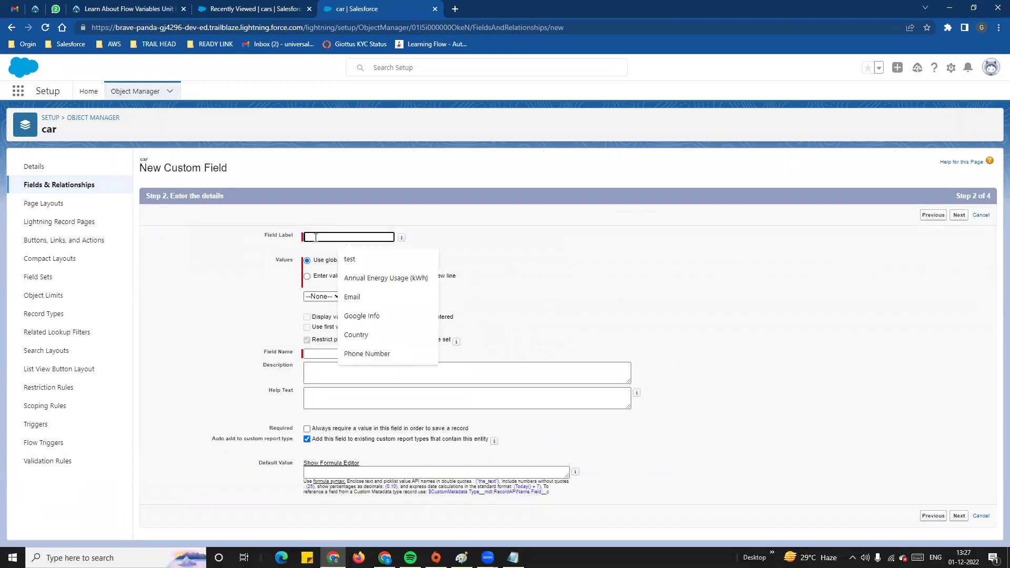
pyautogui.write('Fue')
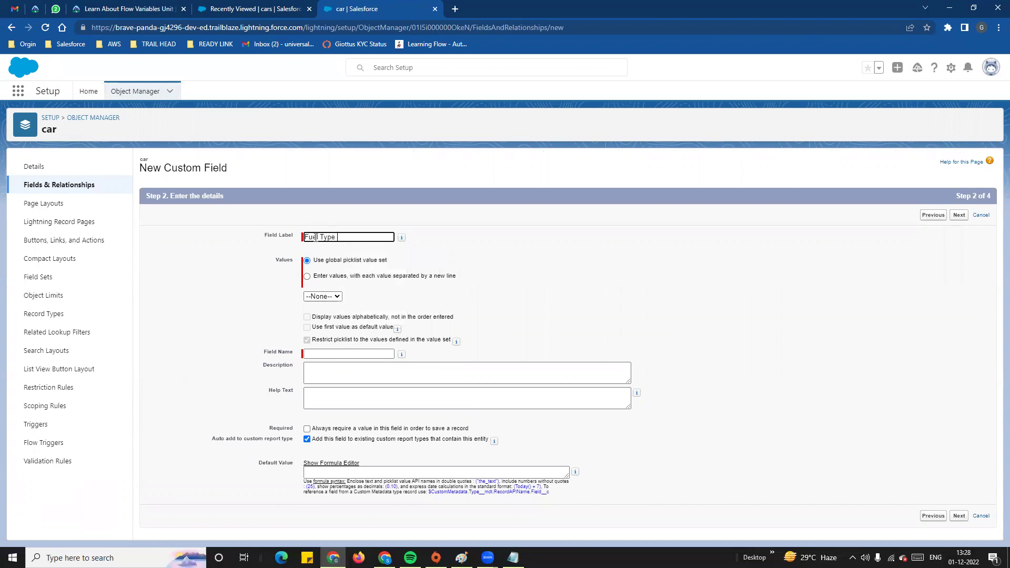
pyautogui.write('l Type')
pyautogui.click(523, 315)
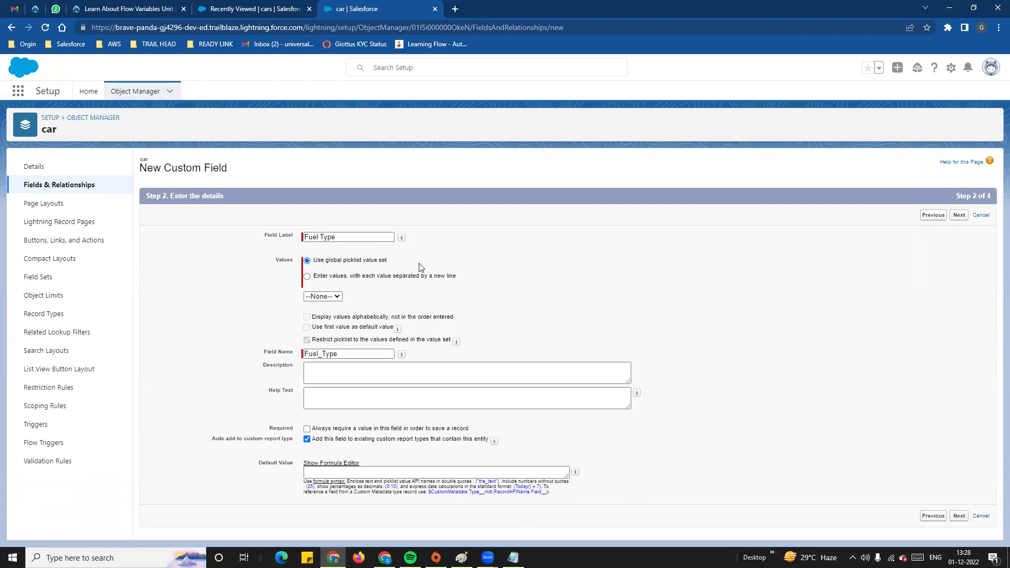
# - Choose to enter separate picklist values and copy Gasoline, Diesel and Petroleum in from the Notepad notes, one per line
pyautogui.click(308, 278)
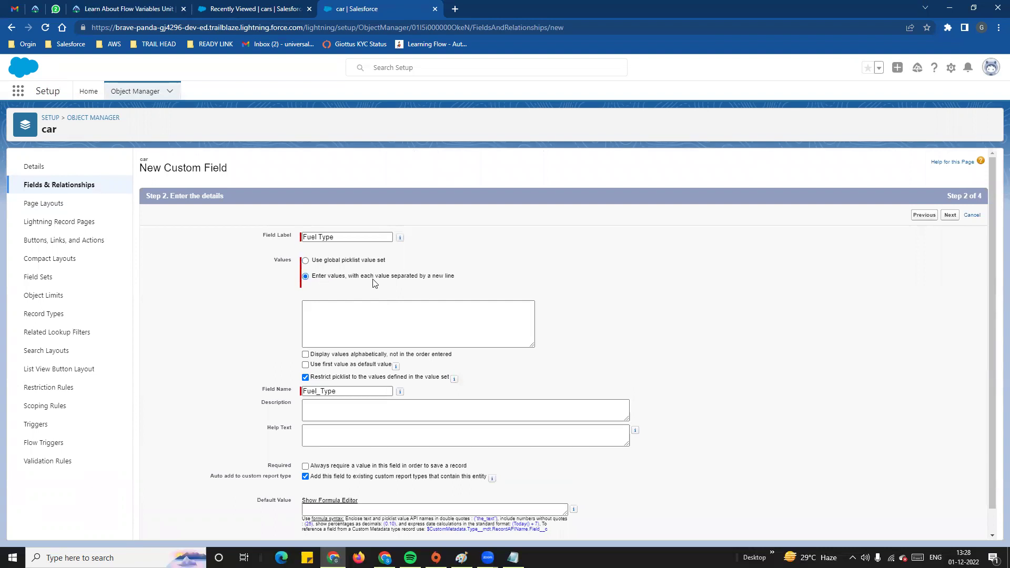
pyautogui.click(413, 317)
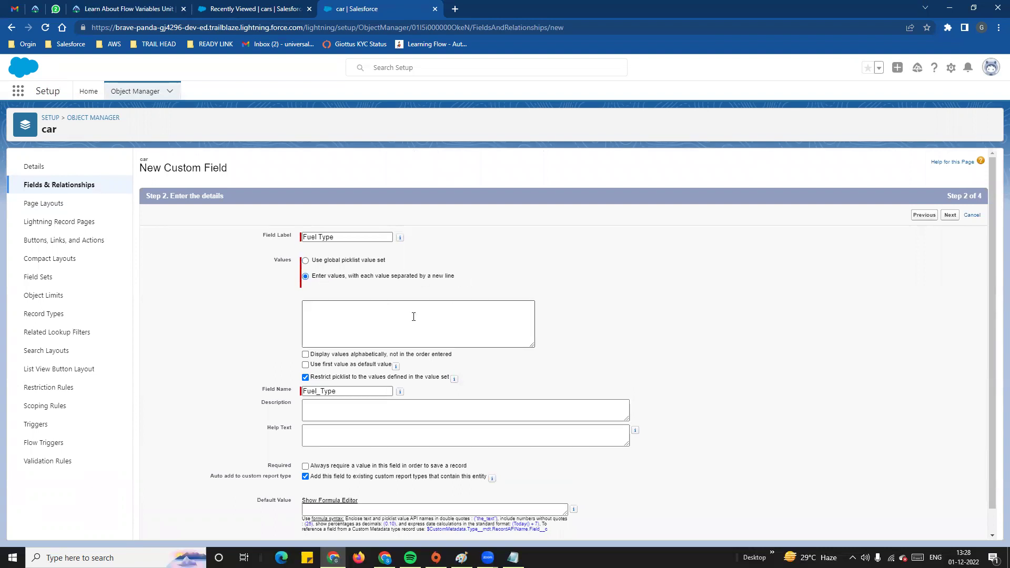
pyautogui.click(372, 319)
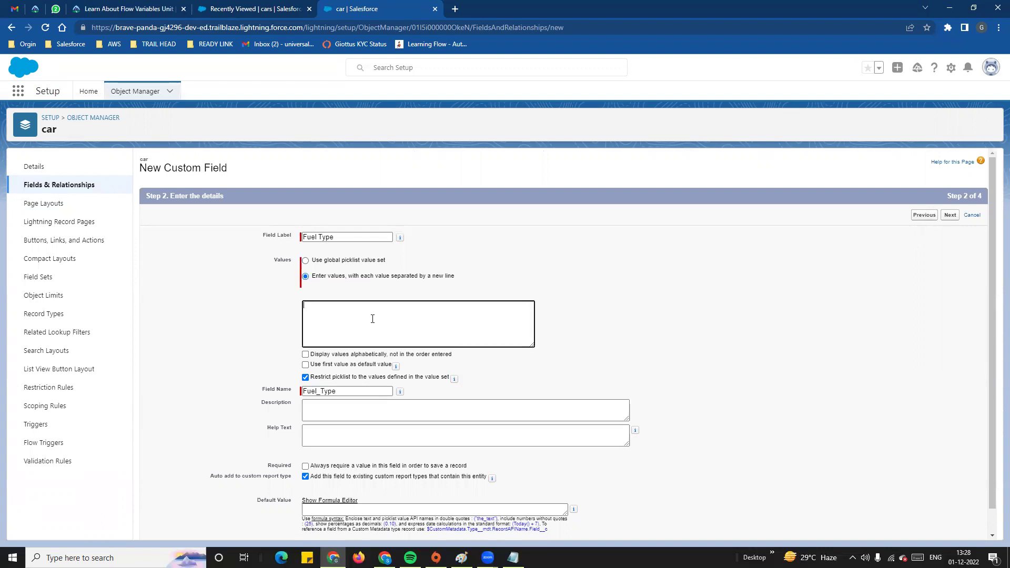
pyautogui.click(513, 557)
pyautogui.scroll(-5, 451, 282)
pyautogui.moveTo(361, 244); pyautogui.dragTo(313, 229)
pyautogui.hotkey('ctrl', 'c')
pyautogui.click(315, 317)
pyautogui.hotkey('ctrl', 'v')
pyautogui.moveTo(333, 309); pyautogui.dragTo(294, 302)
pyautogui.click(337, 320)
pyautogui.click(334, 321)
pyautogui.click(333, 318)
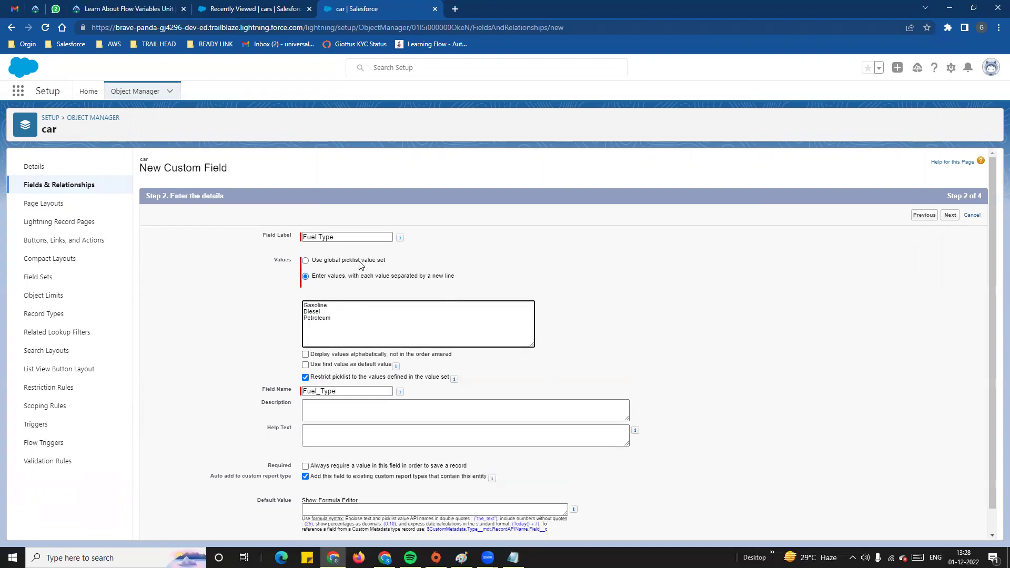
pyautogui.moveTo(351, 324); pyautogui.dragTo(297, 304)
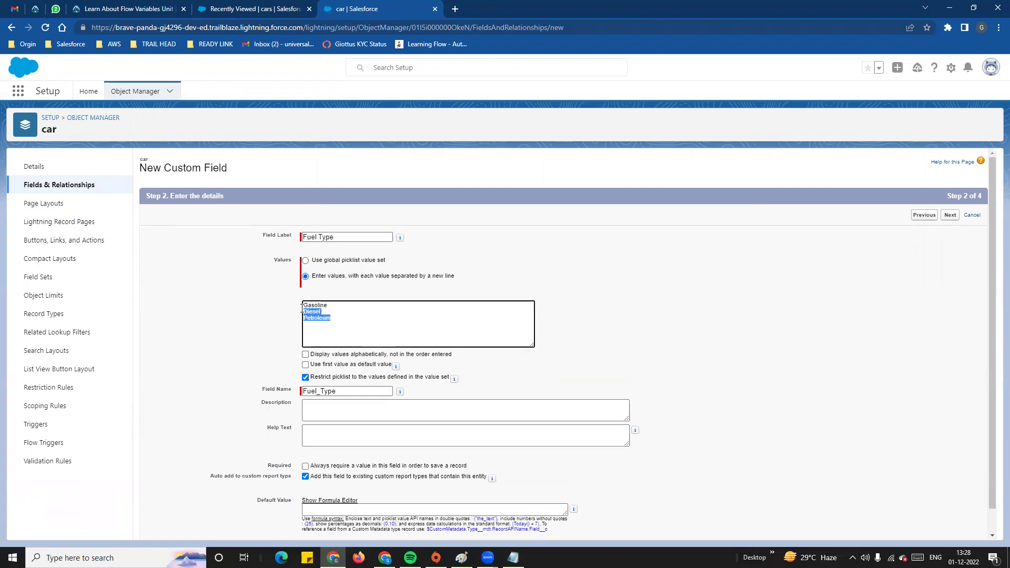
pyautogui.click(507, 322)
# - Enable alphabetical display of the Fuel Type picklist values instead of the order entered
pyautogui.scroll(-1, 526, 325)
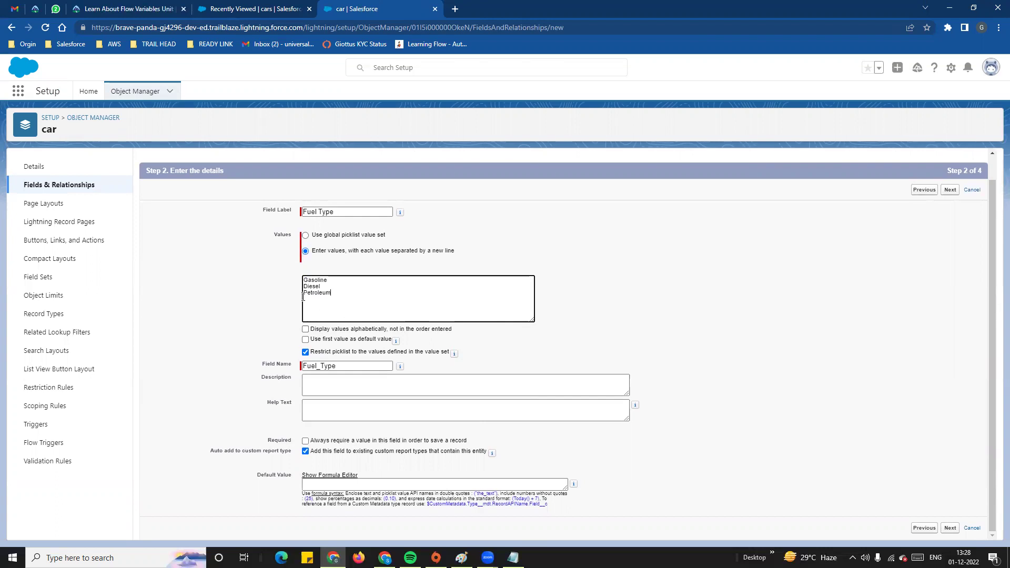
pyautogui.moveTo(304, 283); pyautogui.dragTo(365, 294)
pyautogui.click(341, 333)
pyautogui.click(306, 329)
pyautogui.moveTo(332, 331); pyautogui.dragTo(394, 340)
pyautogui.click(347, 307)
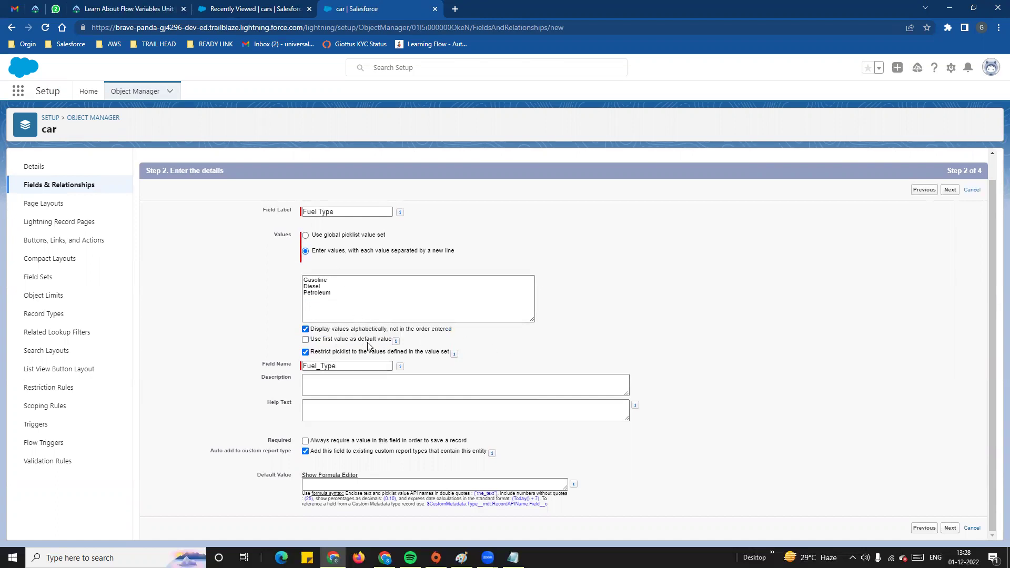
# - Review the first-value default and value-set restriction options, including the restriction's help note, and the Description and Help Text fields
pyautogui.moveTo(329, 280); pyautogui.dragTo(305, 281)
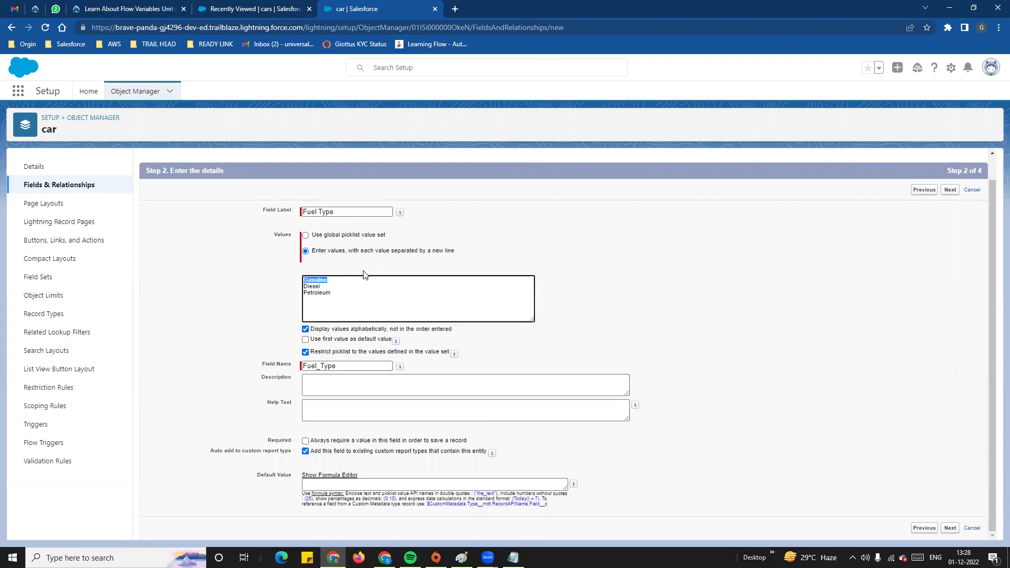
pyautogui.click(359, 296)
pyautogui.moveTo(313, 356); pyautogui.dragTo(488, 369)
pyautogui.click(455, 361)
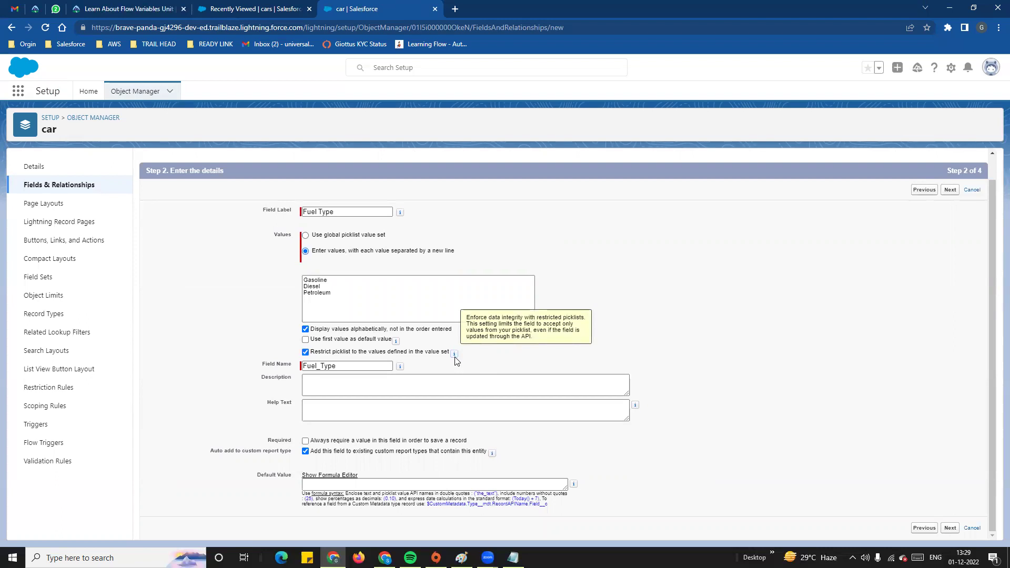
pyautogui.moveTo(306, 283); pyautogui.dragTo(341, 297)
pyautogui.click(341, 298)
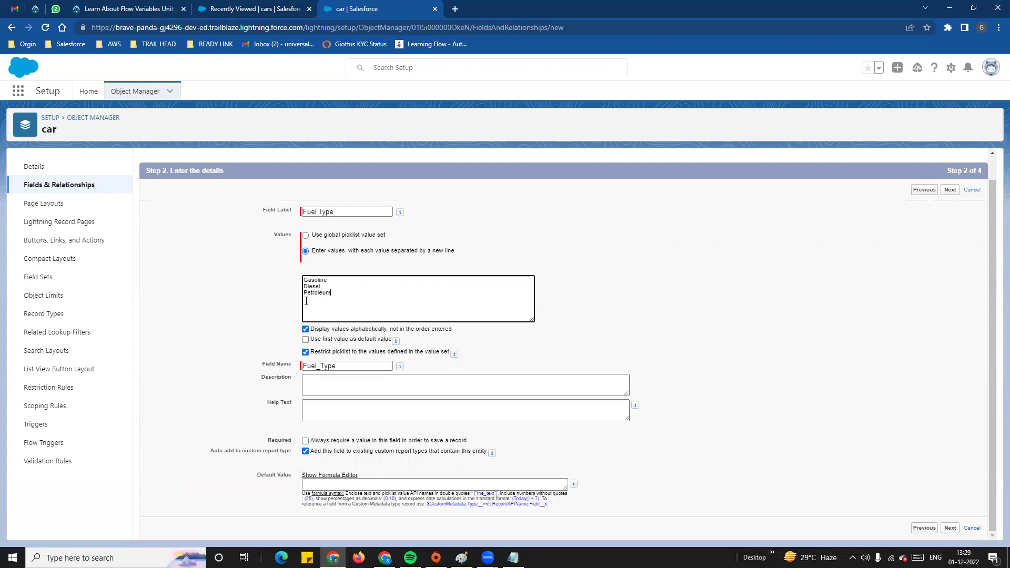
pyautogui.moveTo(310, 352); pyautogui.dragTo(445, 361)
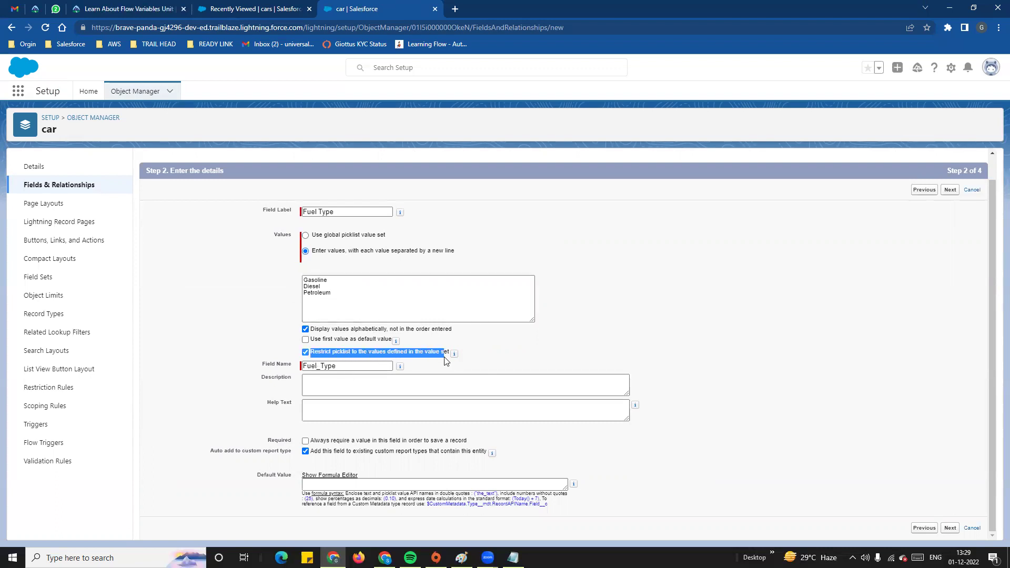
pyautogui.click(537, 364)
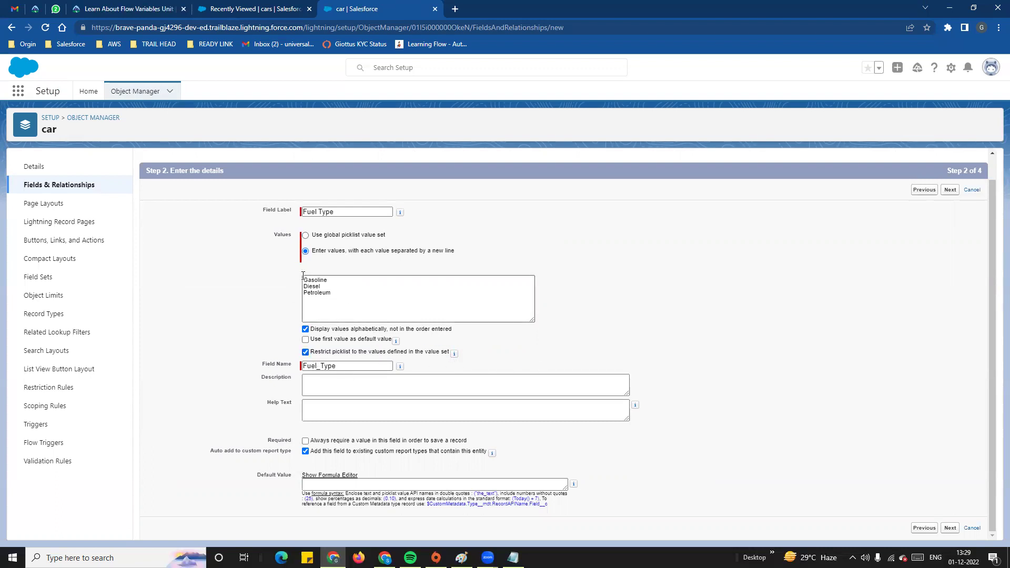
pyautogui.moveTo(455, 358)
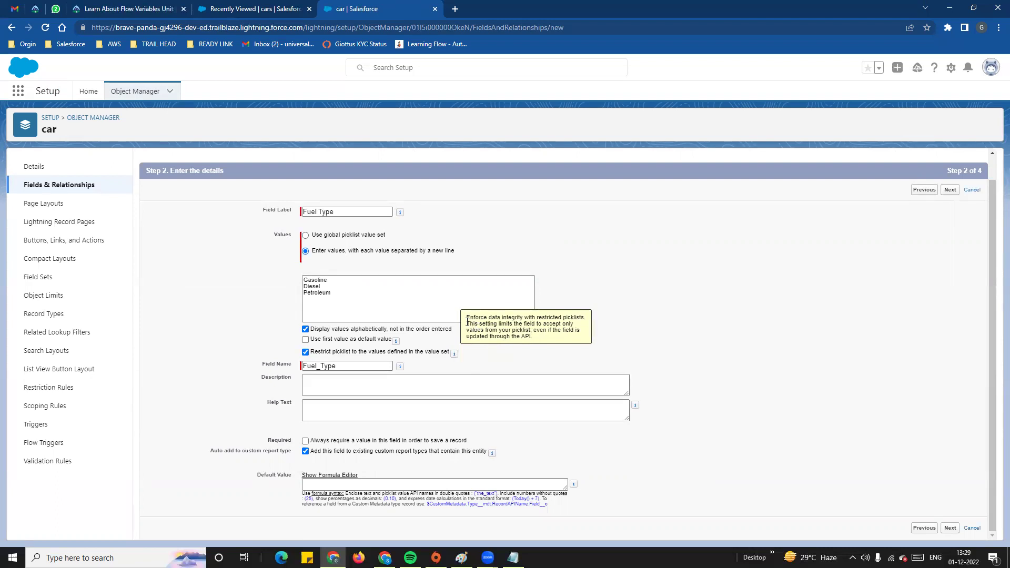
pyautogui.moveTo(468, 322); pyautogui.dragTo(529, 330)
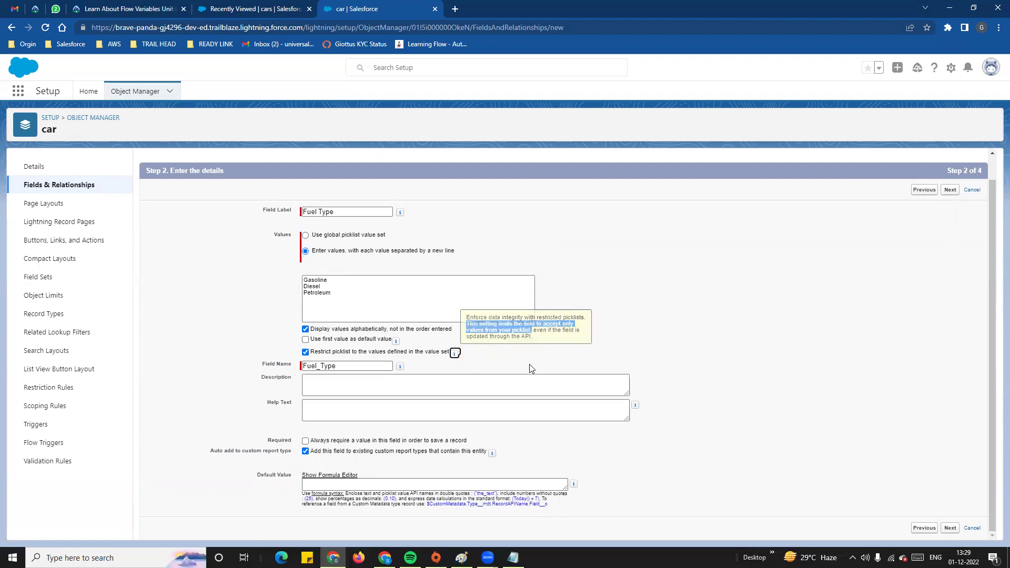
pyautogui.click(347, 385)
pyautogui.click(328, 410)
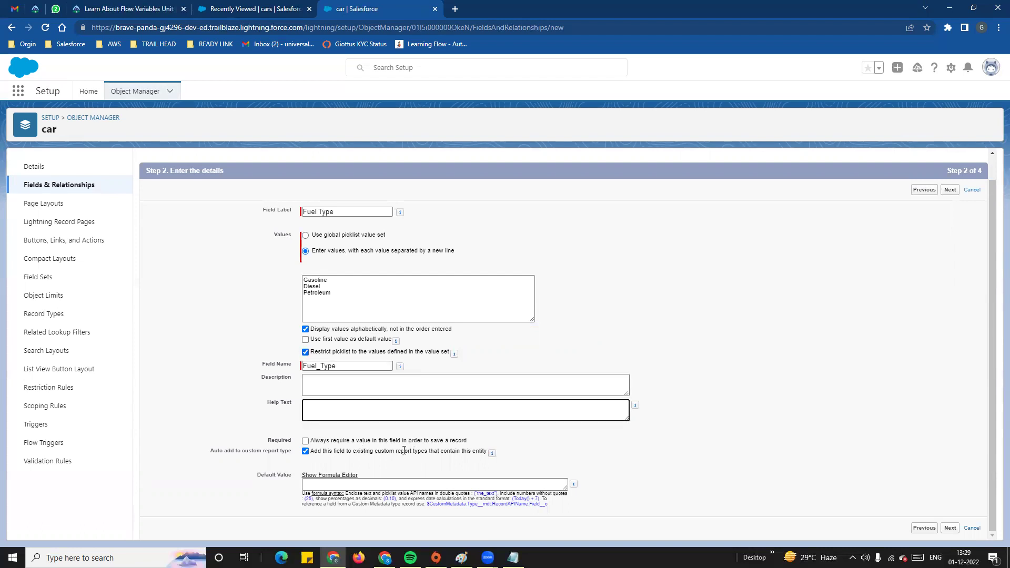
# - Accept the Fuel Type field details without making it required, and proceed with the default field-level security for all profiles
pyautogui.tripleClick(321, 441)
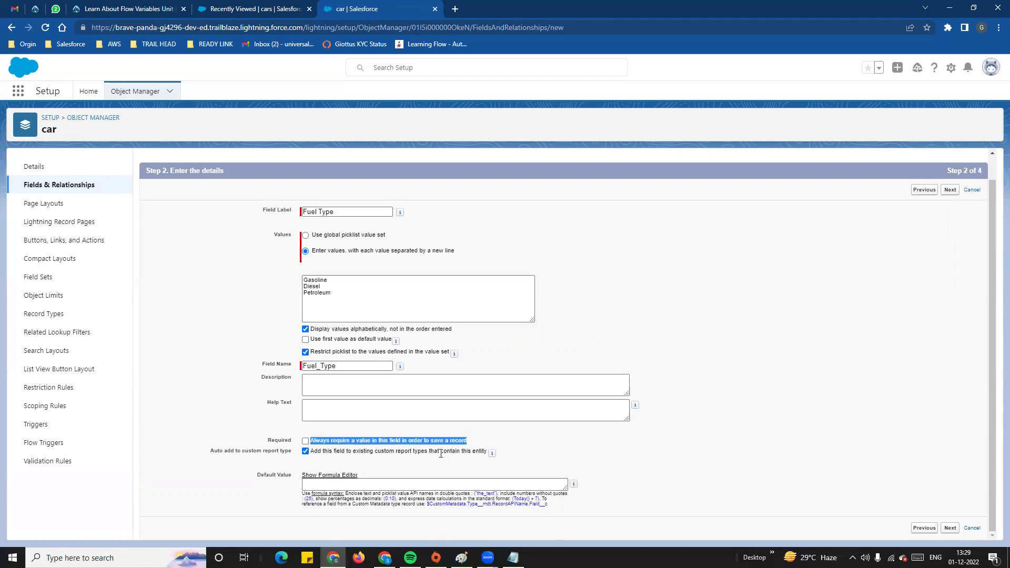
pyautogui.click(955, 531)
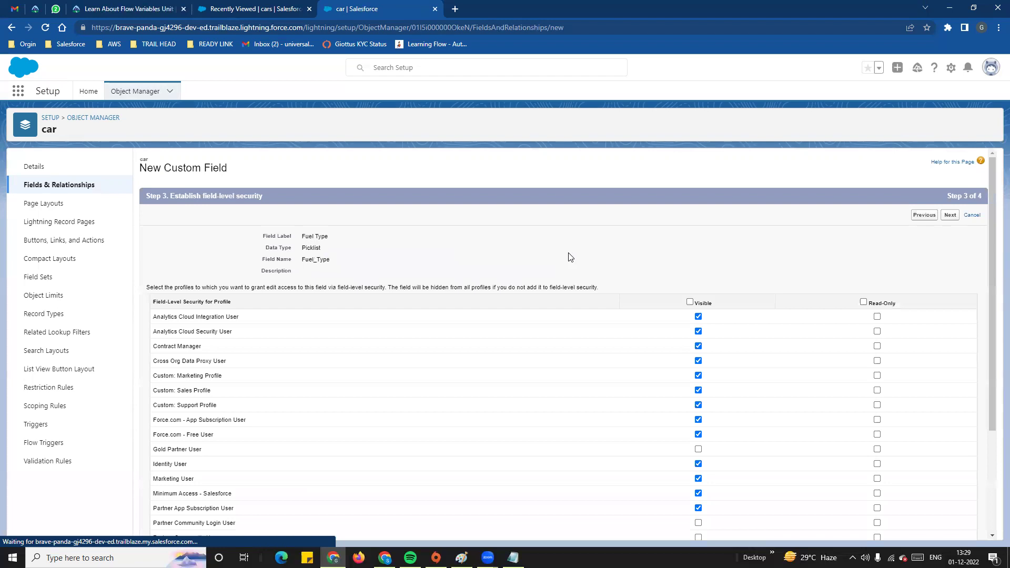
pyautogui.moveTo(170, 193); pyautogui.dragTo(263, 196)
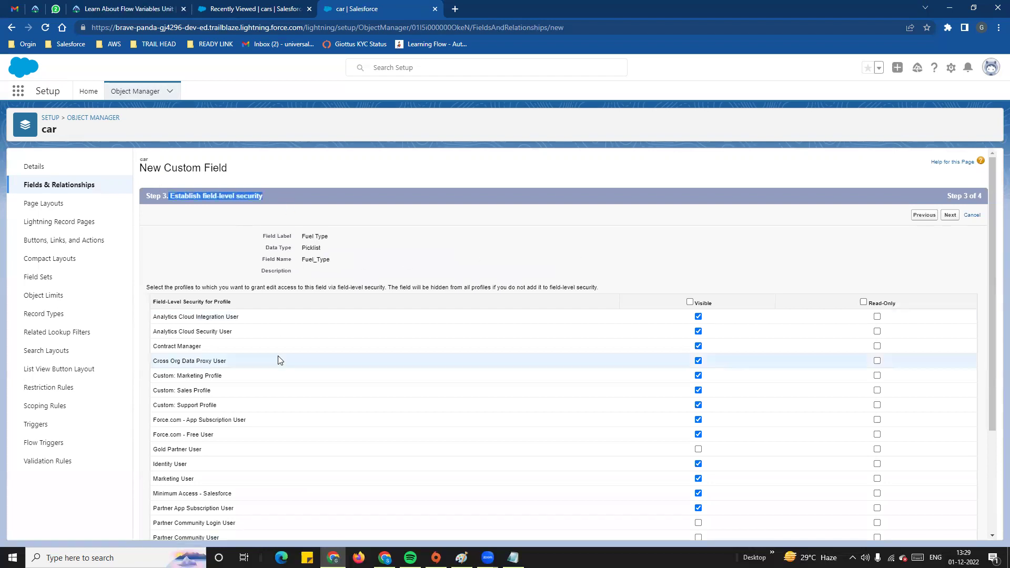
pyautogui.click(324, 224)
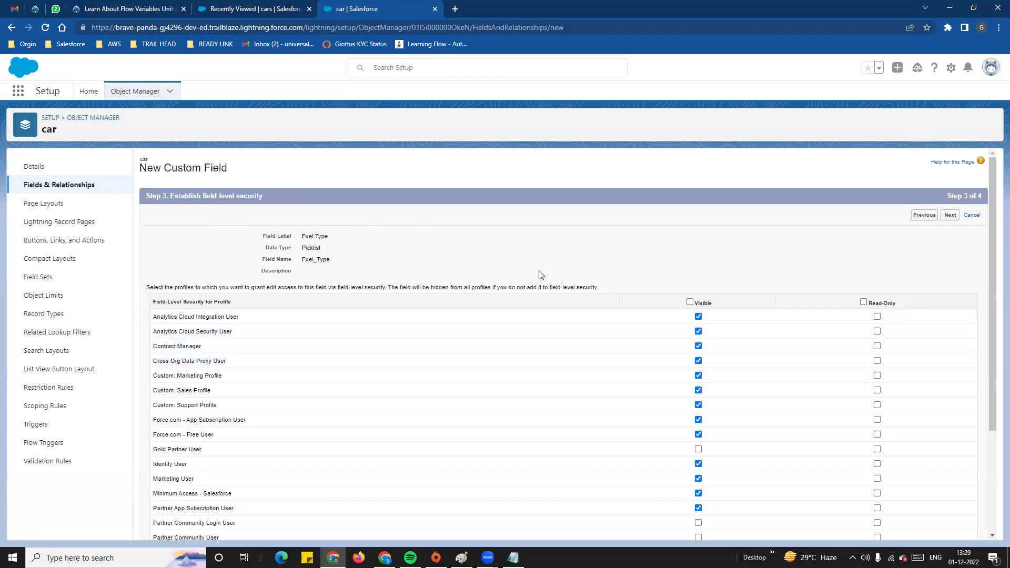
pyautogui.scroll(-3, 694, 304)
pyautogui.scroll(3, 708, 379)
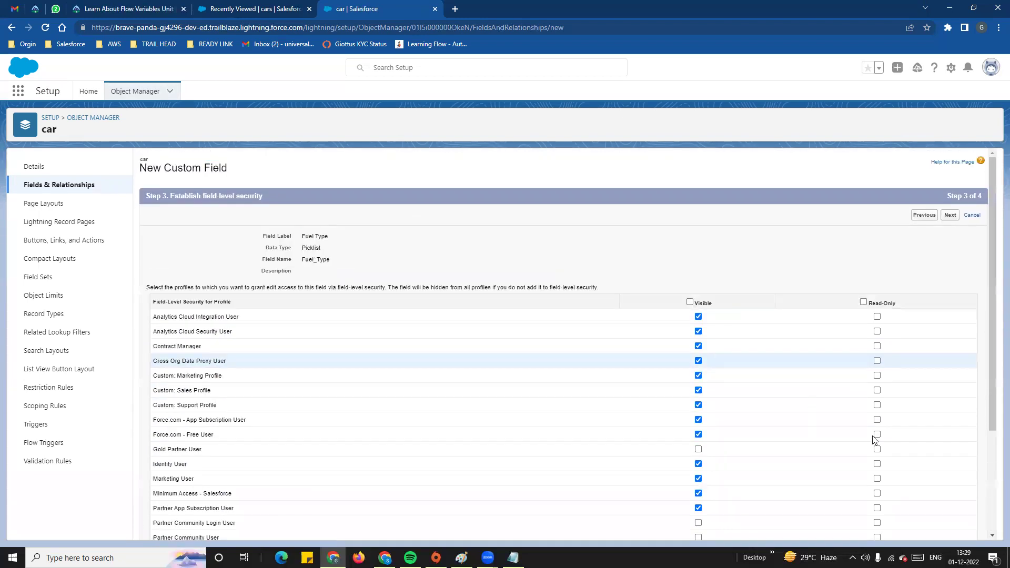
pyautogui.scroll(-3, 875, 440)
pyautogui.click(950, 530)
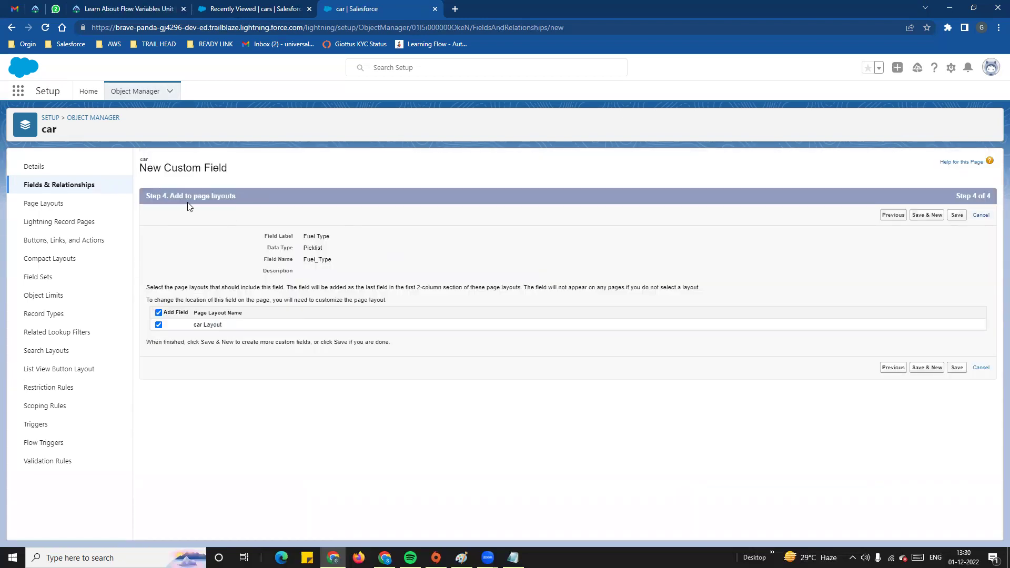
# - Save the Fuel Type field with car Layout included, and check its entry in the car object's field list
pyautogui.moveTo(192, 331); pyautogui.dragTo(265, 330)
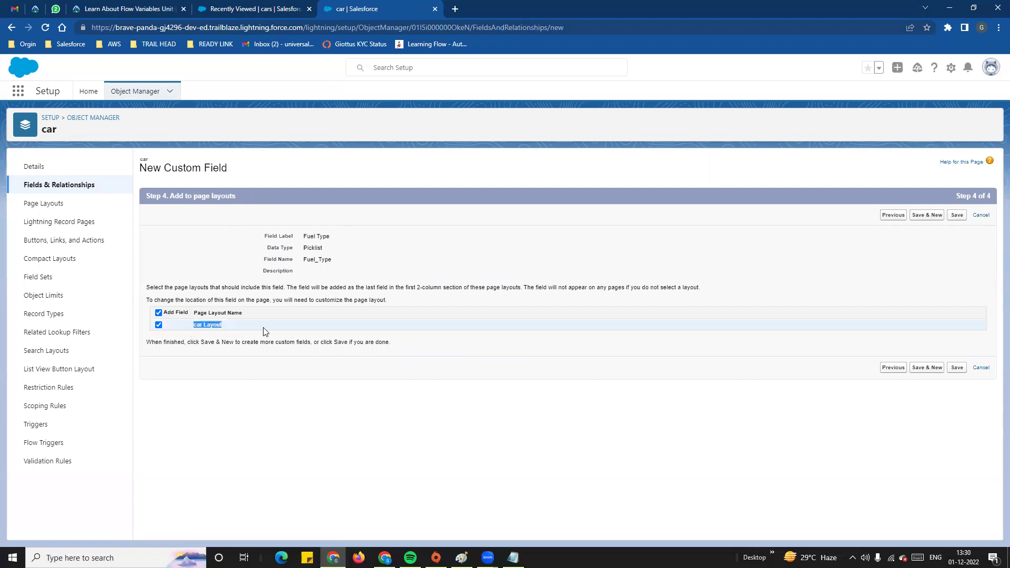
pyautogui.click(960, 375)
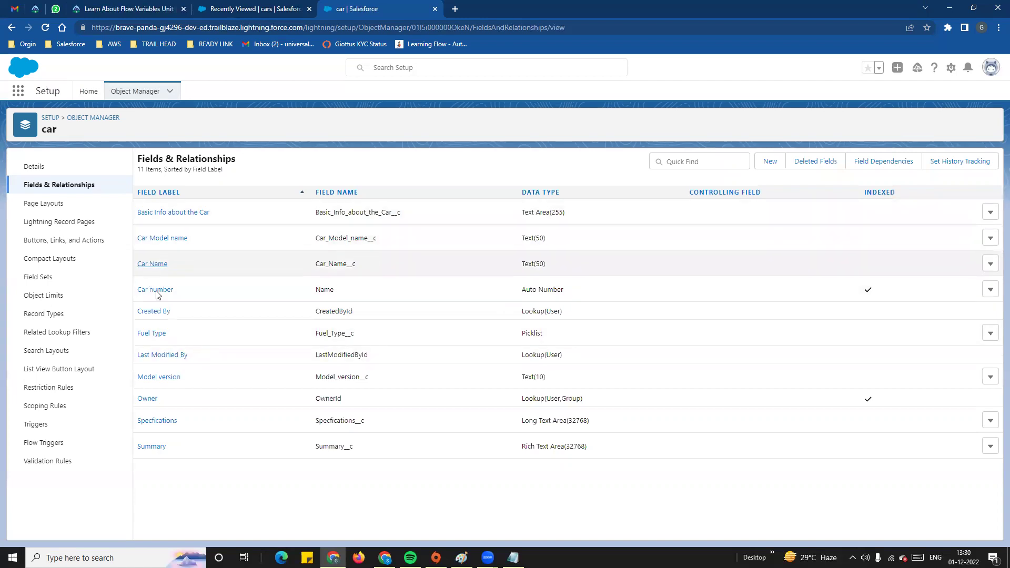
pyautogui.doubleClick(317, 342)
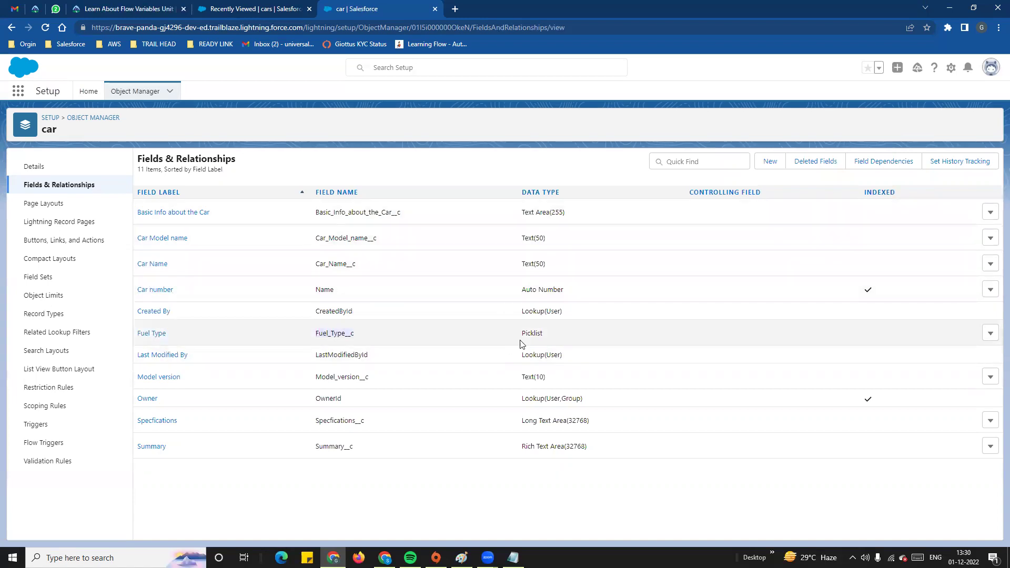
# - Start a new car record in the SFDC Cars app and choose Diesel as its Fuel Type
pyautogui.click(270, 10)
pyautogui.click(242, 92)
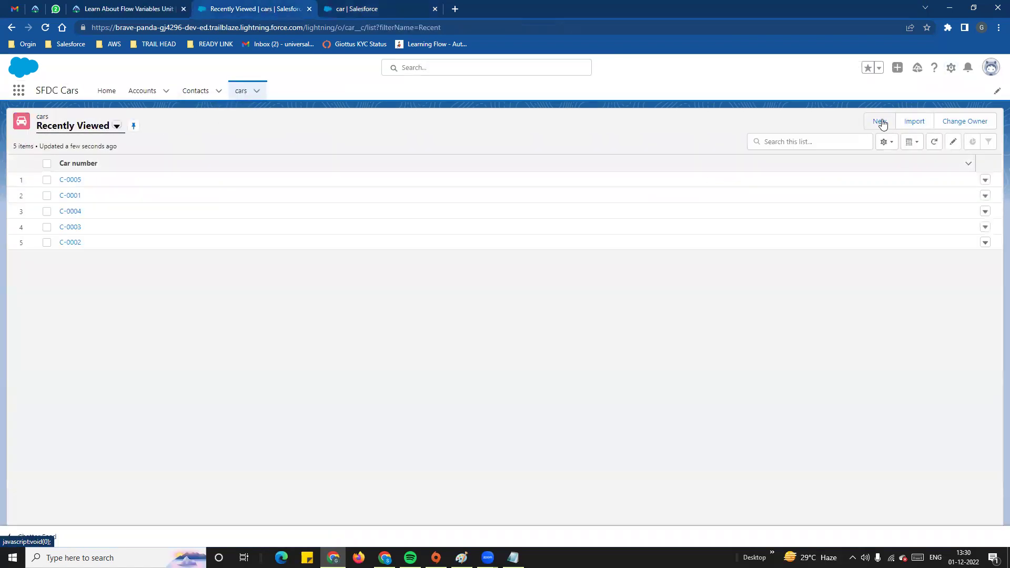
pyautogui.click(881, 120)
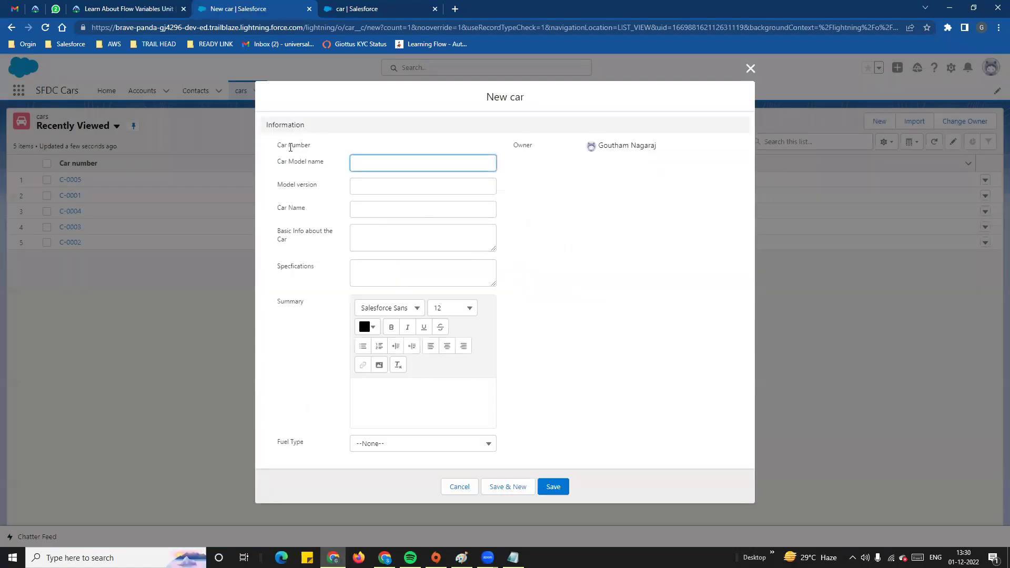
pyautogui.click(319, 188)
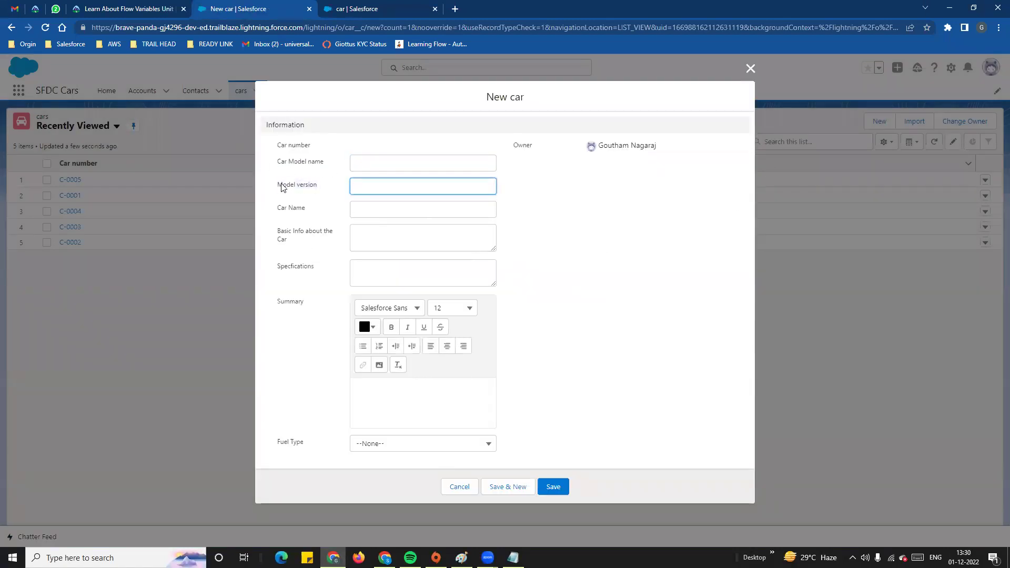
pyautogui.press('Tab')
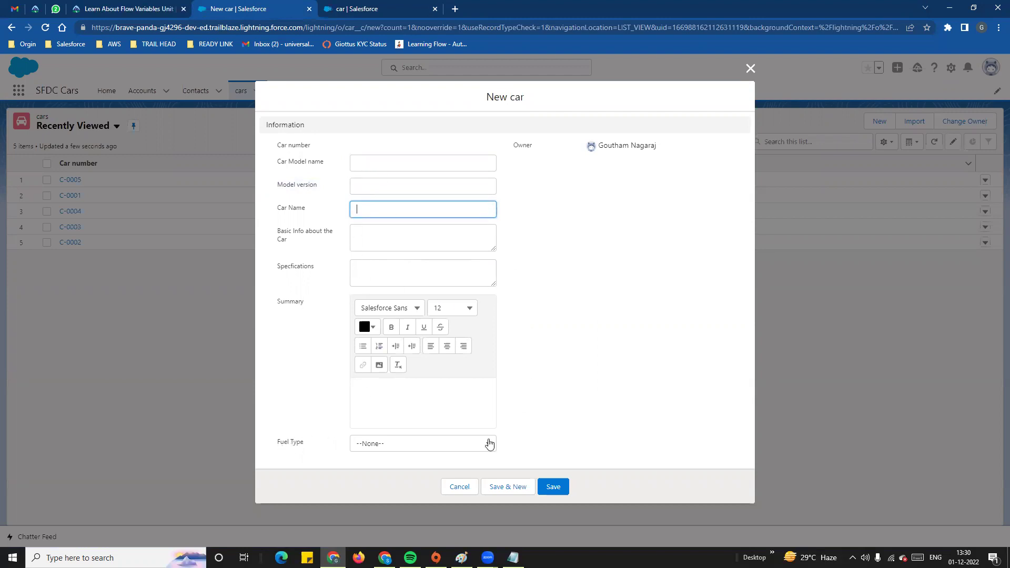
pyautogui.click(443, 451)
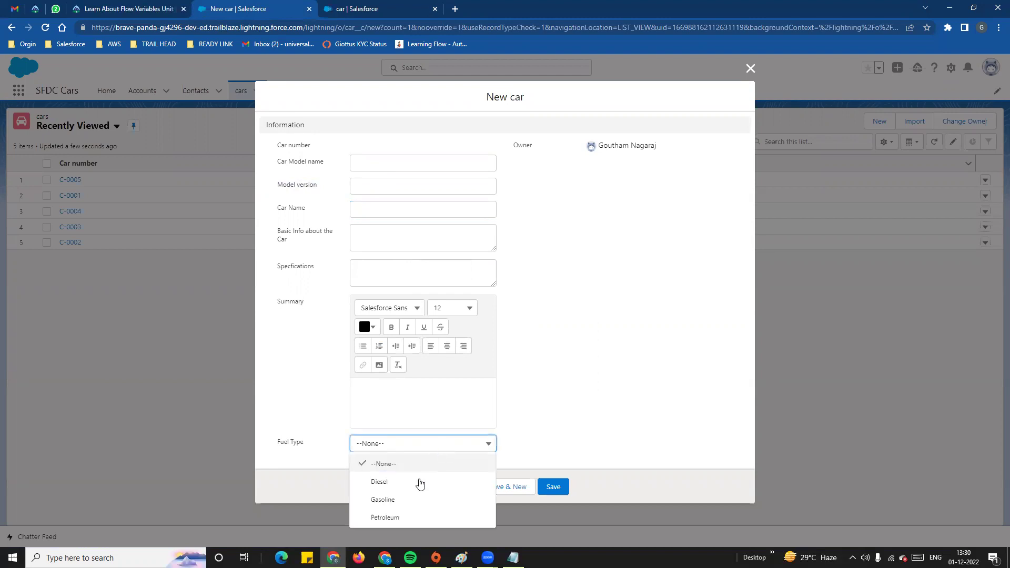
pyautogui.click(393, 482)
# - Fill in the new car's model name as XMA, model version as 1 and car name as Nexon
pyautogui.click(371, 164)
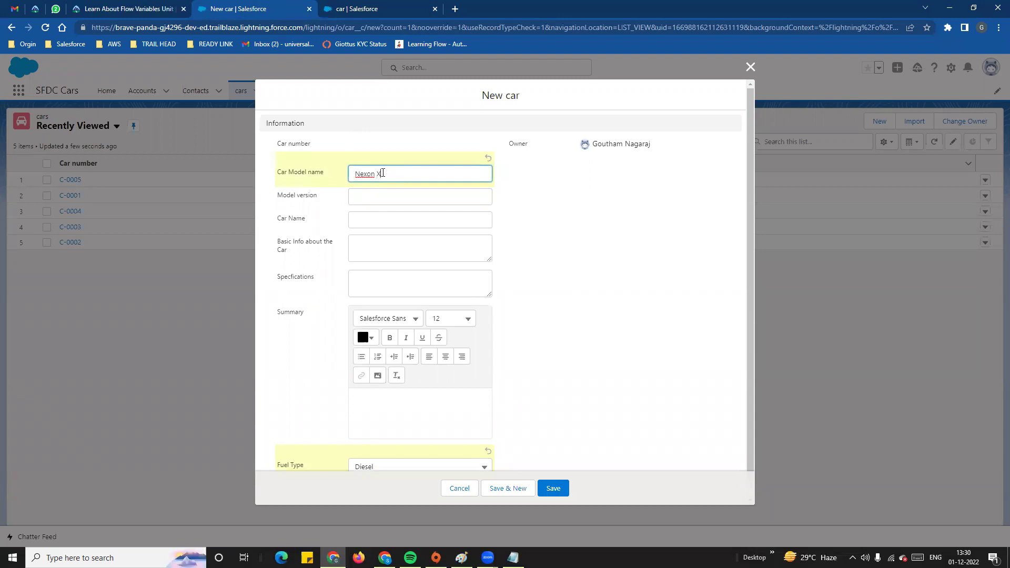
pyautogui.keyDown('shift'); pyautogui.click(353, 173); pyautogui.keyUp('shift')
pyautogui.press('BackSpace')
pyautogui.click(373, 198)
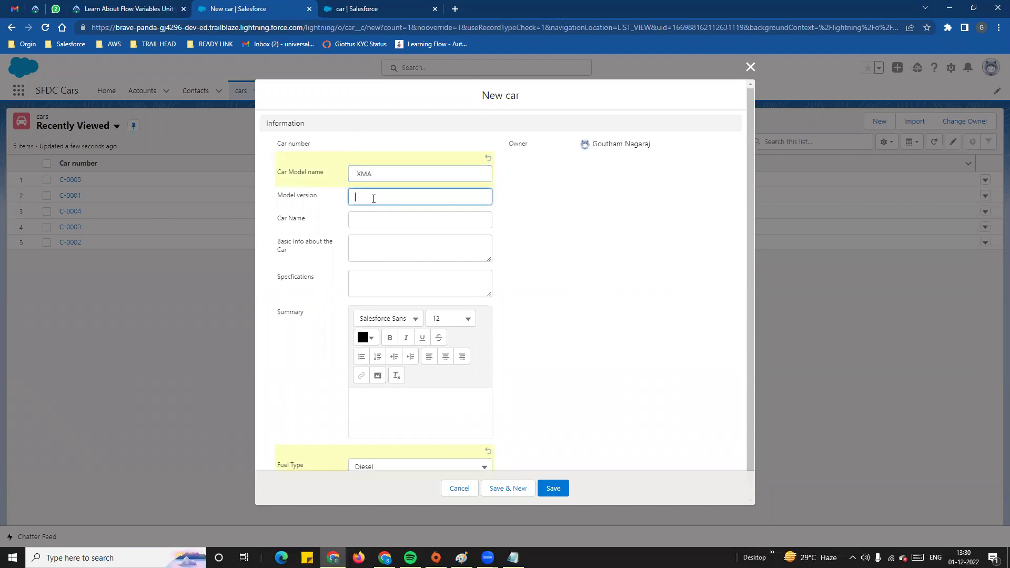
pyautogui.write('1')
pyautogui.click(376, 221)
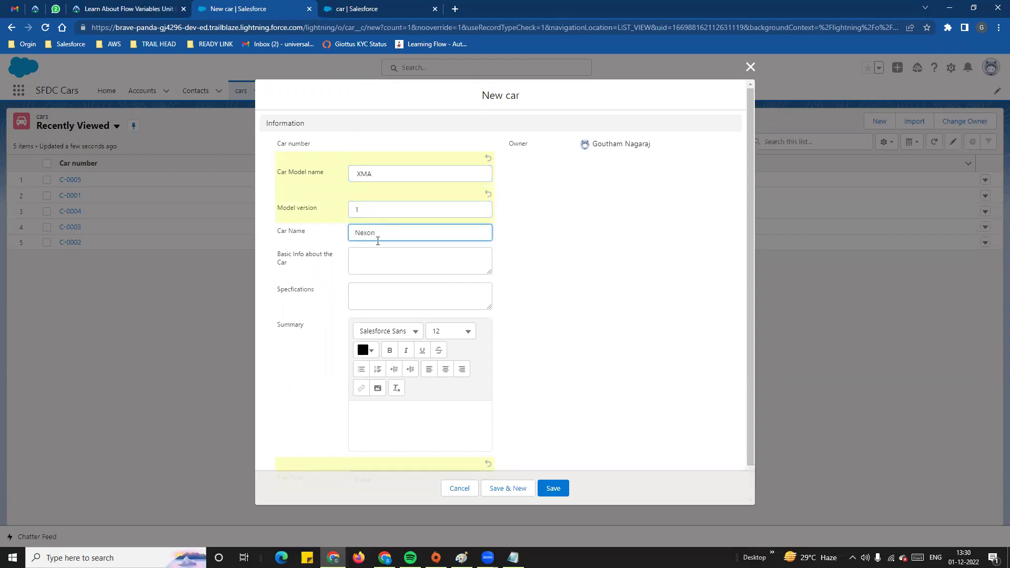
# - Enter test for the basic info, specifications and summary of the new car, and save the record
pyautogui.click(305, 267)
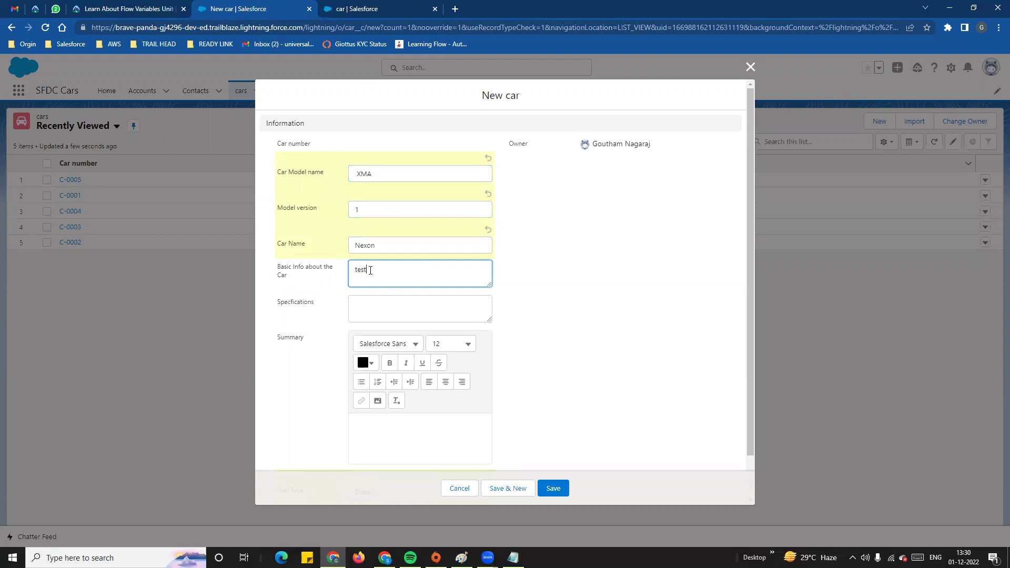
pyautogui.click(381, 300)
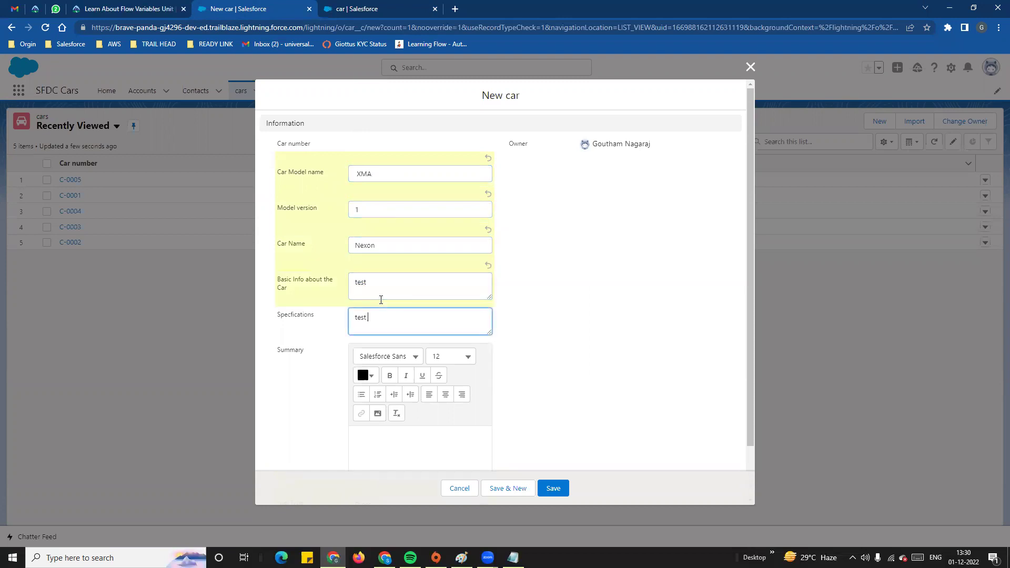
pyautogui.scroll(-3, 398, 354)
pyautogui.click(393, 394)
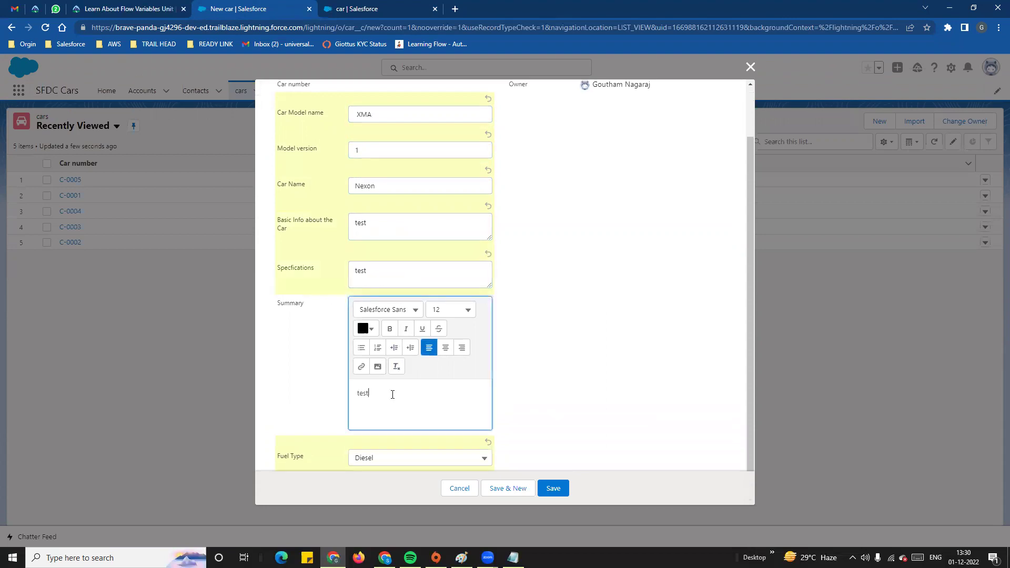
pyautogui.click(333, 442)
pyautogui.click(555, 495)
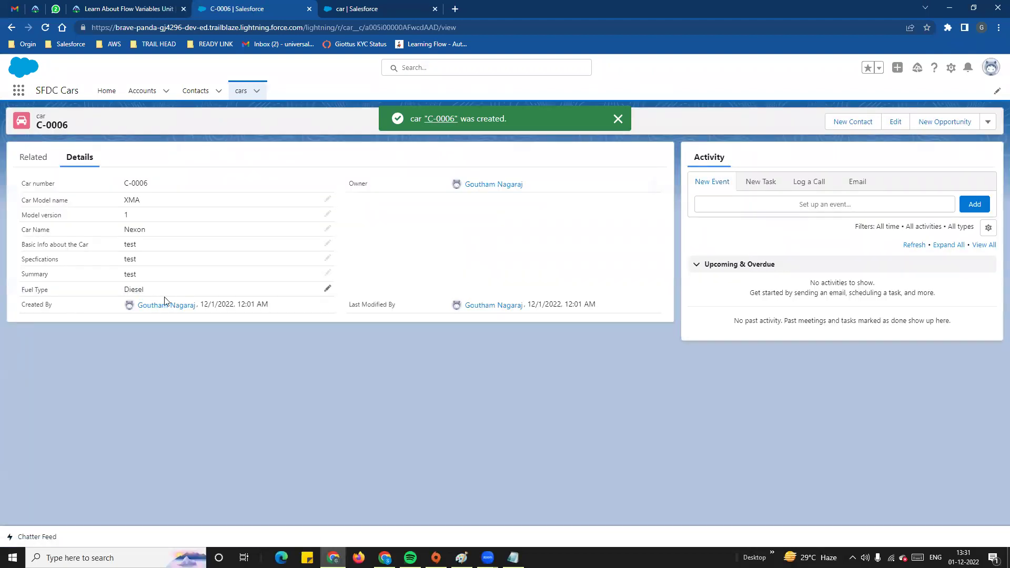
# - Inspect the Fuel Type choices in the saved car record's edit mode and cancel the edit
pyautogui.click(327, 289)
pyautogui.click(211, 462)
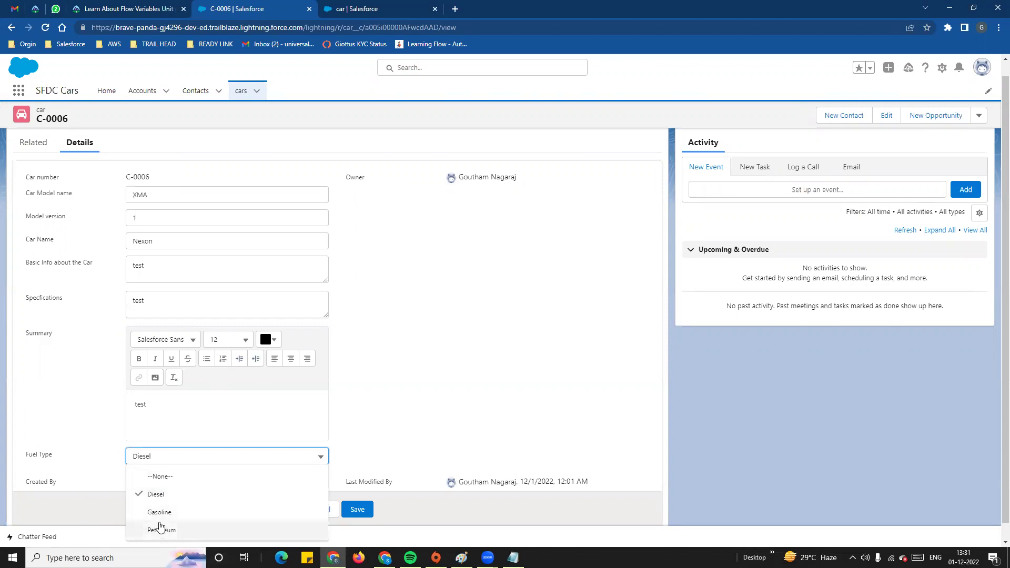
pyautogui.click(408, 417)
pyautogui.click(314, 509)
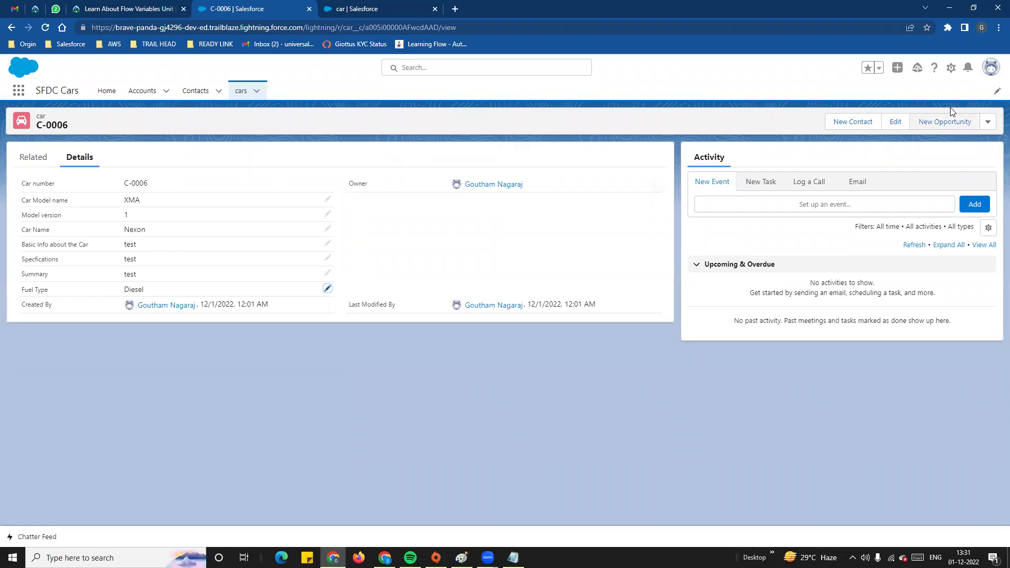
# - Open the car object's setup from the record and start a new custom field in its Fields & Relationships
pyautogui.click(951, 67)
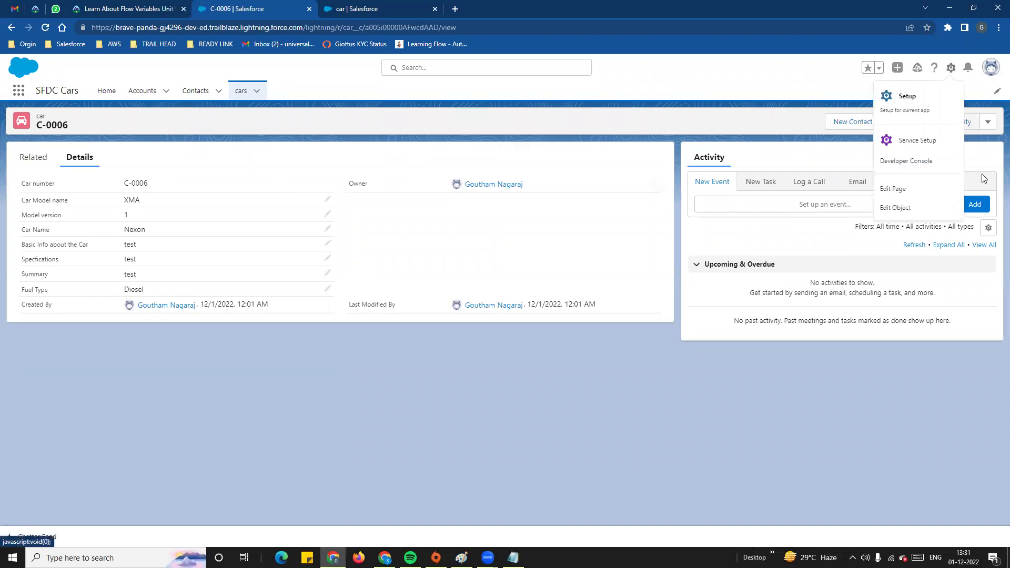
pyautogui.click(890, 209)
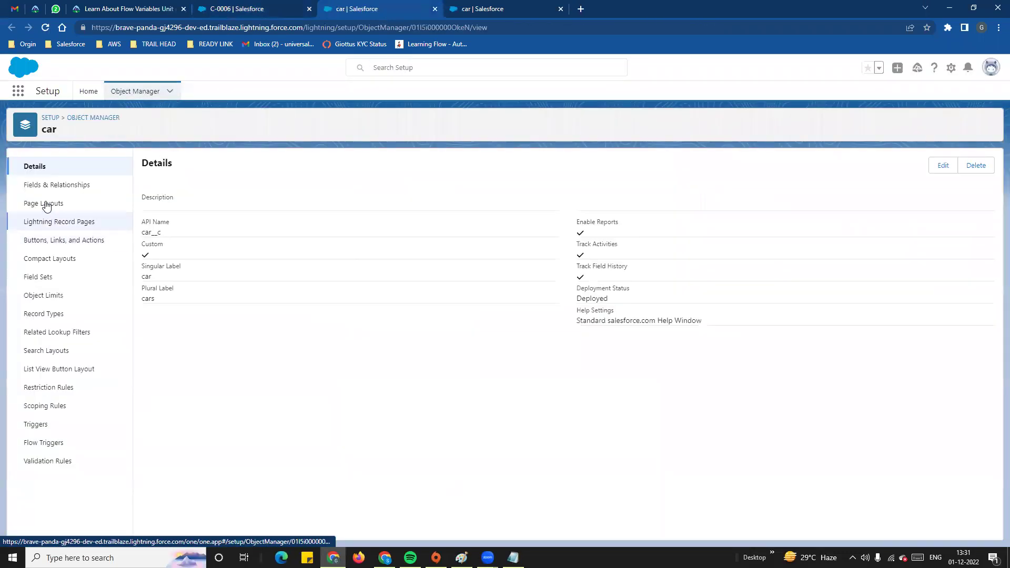
pyautogui.click(53, 187)
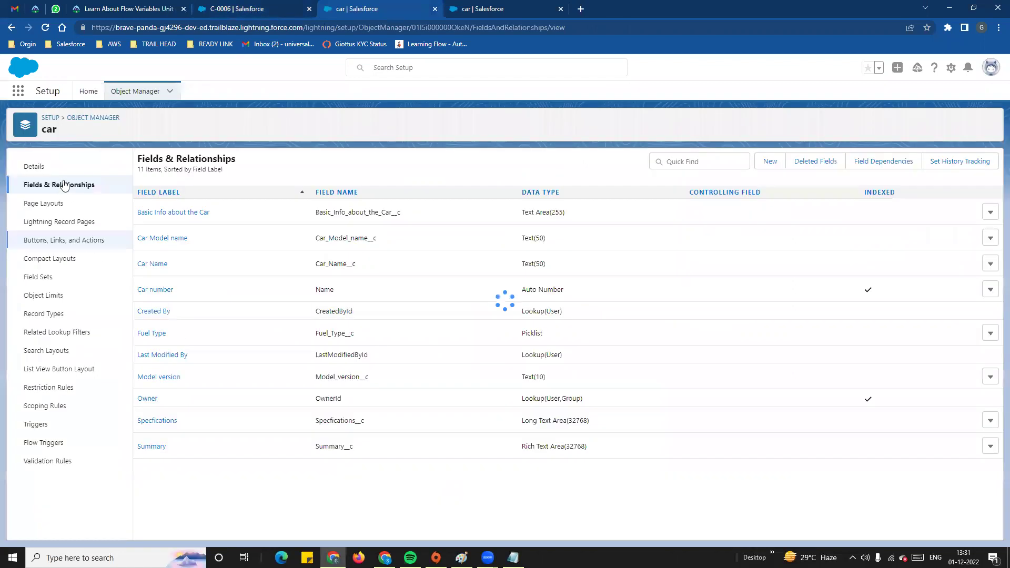
pyautogui.click(770, 162)
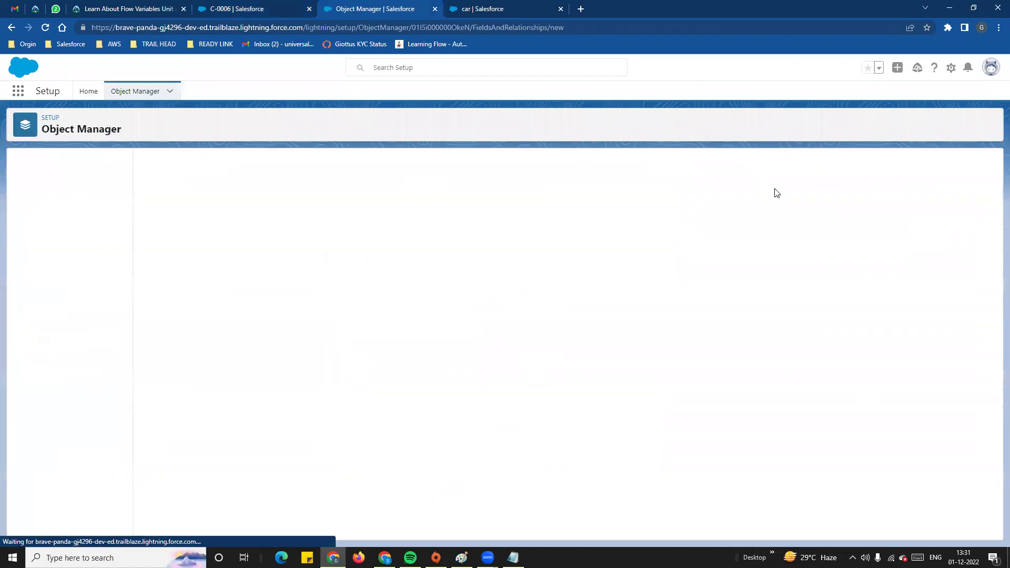
# - Choose Picklist (Multi-Select) as the new field's data type and proceed to the field details
pyautogui.scroll(-3, 210, 452)
pyautogui.scroll(-2, 213, 447)
pyautogui.moveTo(153, 385); pyautogui.dragTo(199, 388)
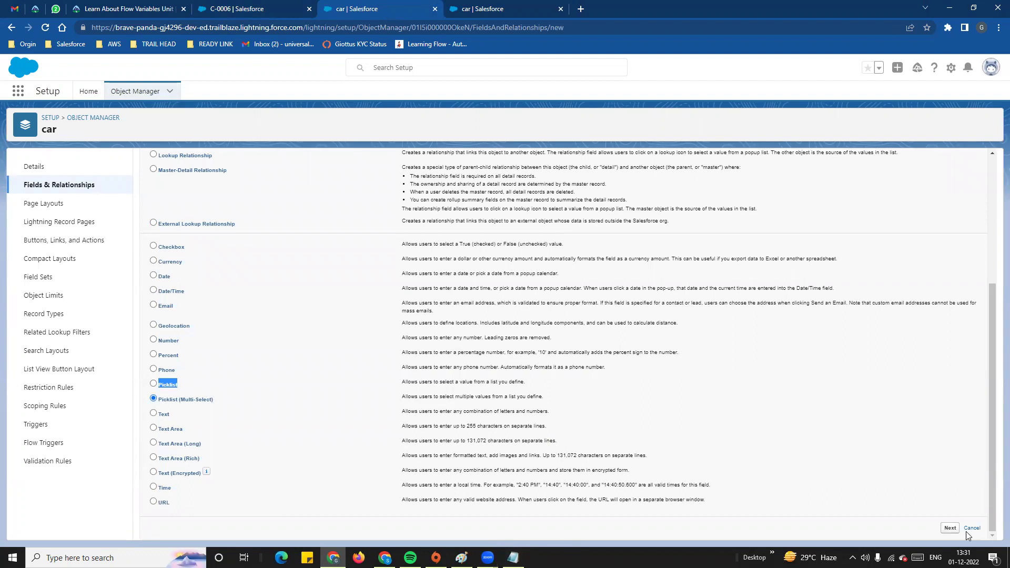
pyautogui.click(950, 527)
# - Copy the dealer list from SGA through RR cars out of the Notepad notes and return to the field form
pyautogui.click(513, 557)
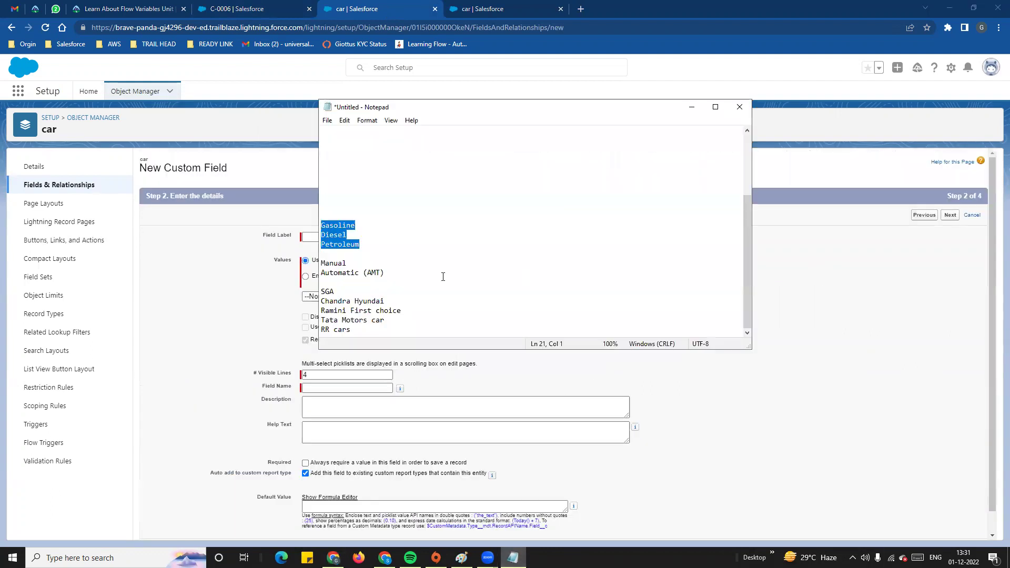
pyautogui.moveTo(378, 328); pyautogui.dragTo(289, 292)
pyautogui.hotkey('ctrl', 'c')
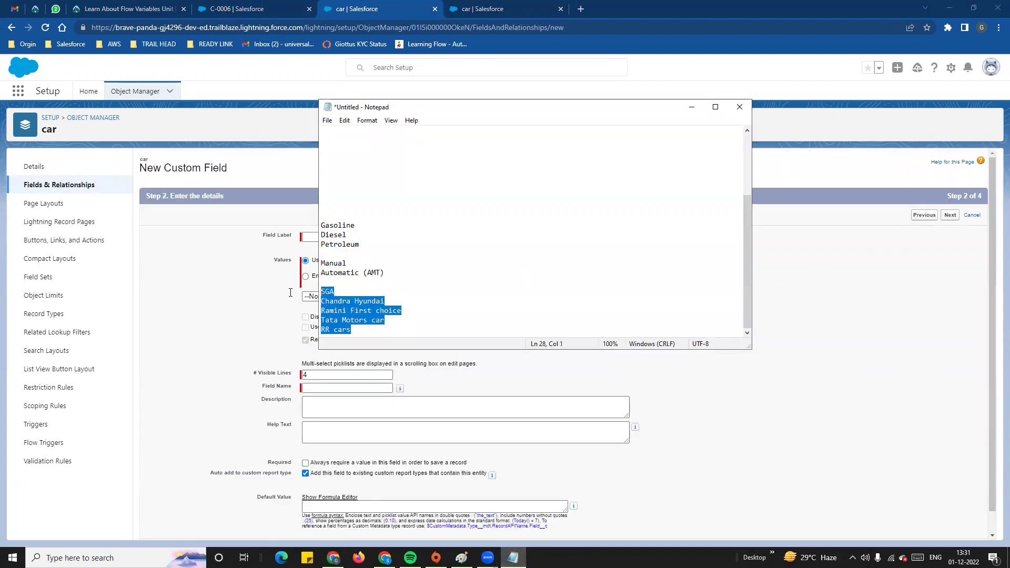
pyautogui.click(289, 297)
# - Set the multi-select field's label to Available with dealer, correcting the misspelled word, and let the field name fill in
pyautogui.click(341, 238)
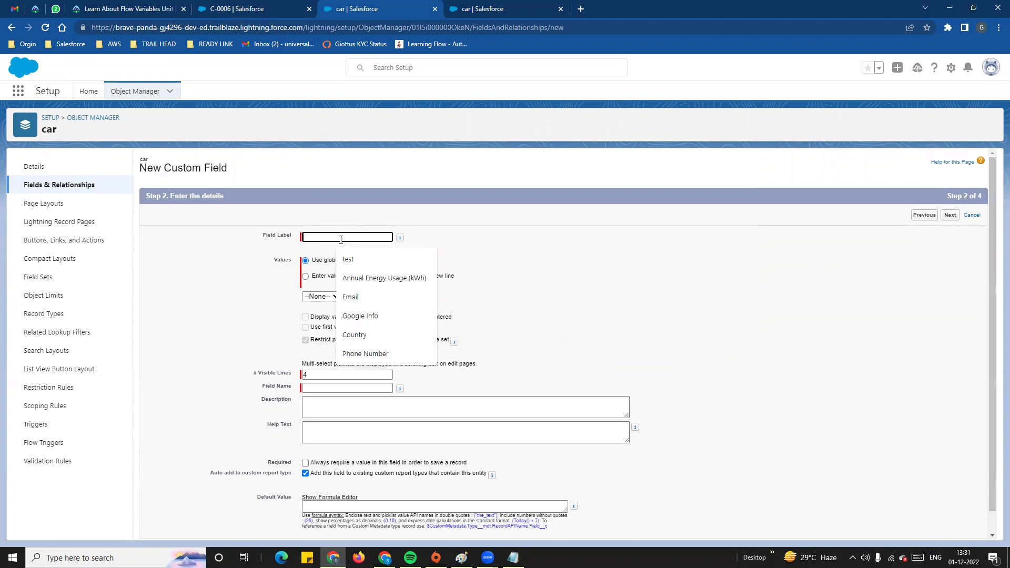
pyautogui.write('Availabe with dealer')
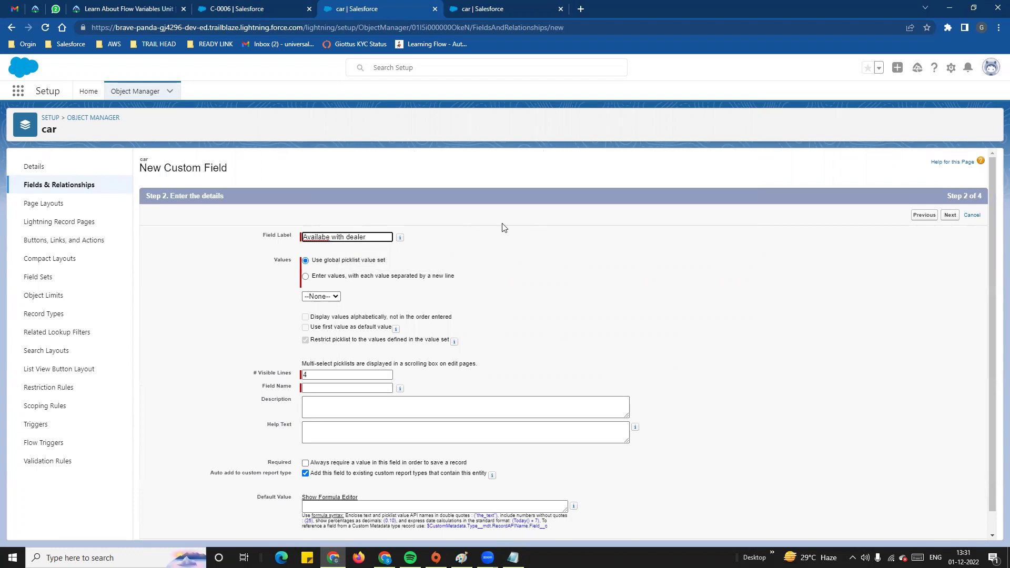
pyautogui.rightClick(318, 235)
pyautogui.click(352, 245)
pyautogui.click(455, 260)
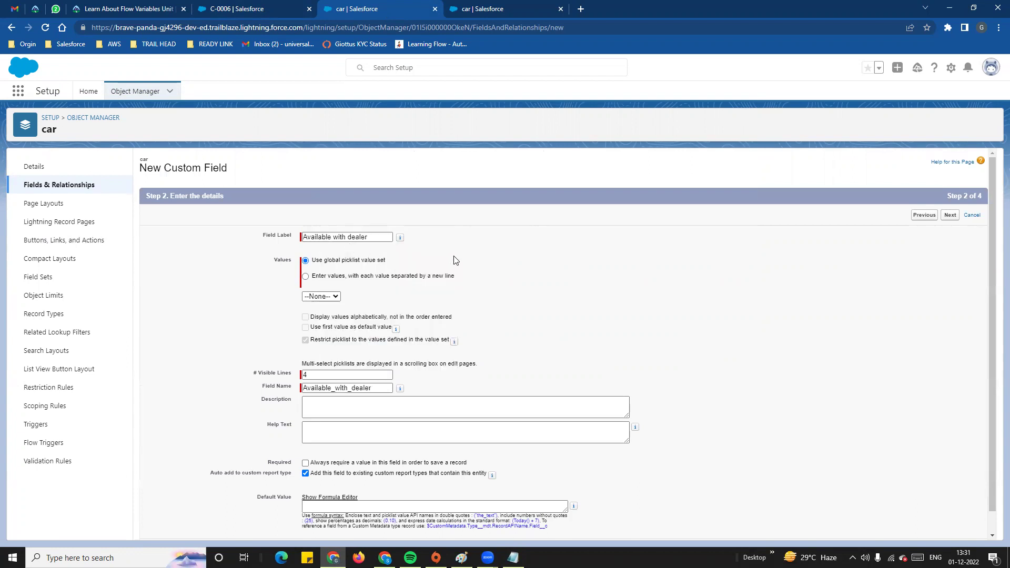
# - Choose to enter separate picklist values and paste in SGA, Chandra Hyundai, Ramini First choice, Tata Motors car and RR cars
pyautogui.click(305, 277)
pyautogui.moveTo(310, 278); pyautogui.dragTo(469, 282)
pyautogui.click(367, 318)
pyautogui.hotkey('ctrl', 'v')
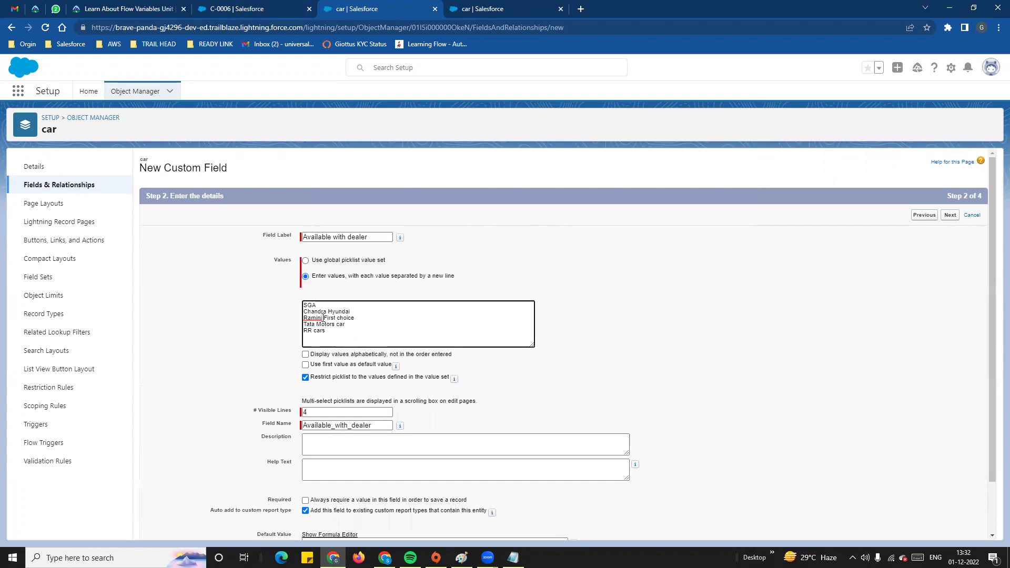
# - Review the pasted dealer values and the ordering, default-value and value-set restriction options below them
pyautogui.click(344, 324)
pyautogui.moveTo(321, 337); pyautogui.dragTo(292, 303)
pyautogui.click(337, 333)
pyautogui.moveTo(310, 318); pyautogui.dragTo(327, 332)
pyautogui.click(328, 332)
pyautogui.scroll(-2, 442, 367)
pyautogui.moveTo(317, 296); pyautogui.dragTo(510, 320)
pyautogui.click(510, 320)
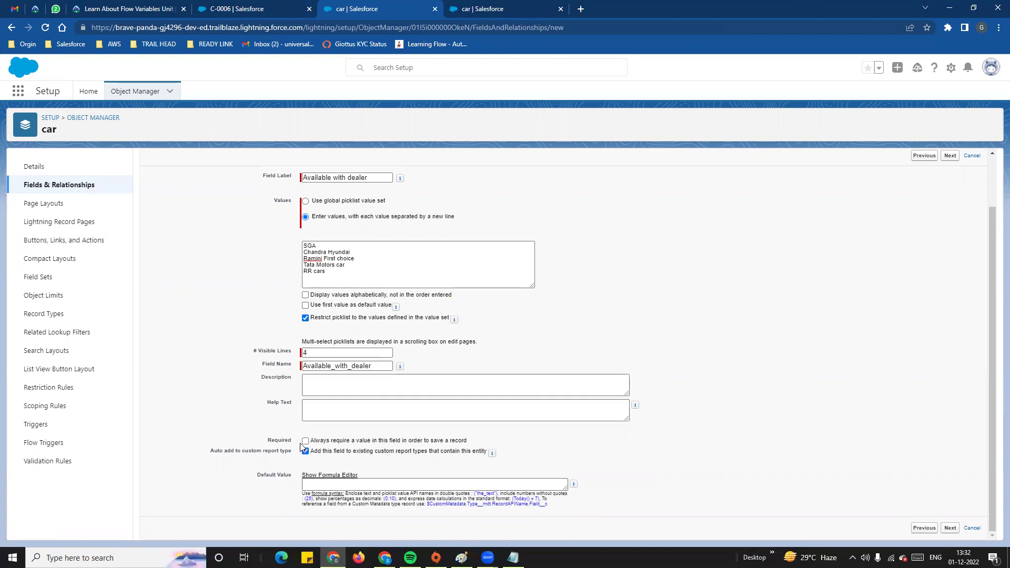
# - Keep the default field-level security and car Layout assignment, and save the Available with dealer field
pyautogui.click(950, 527)
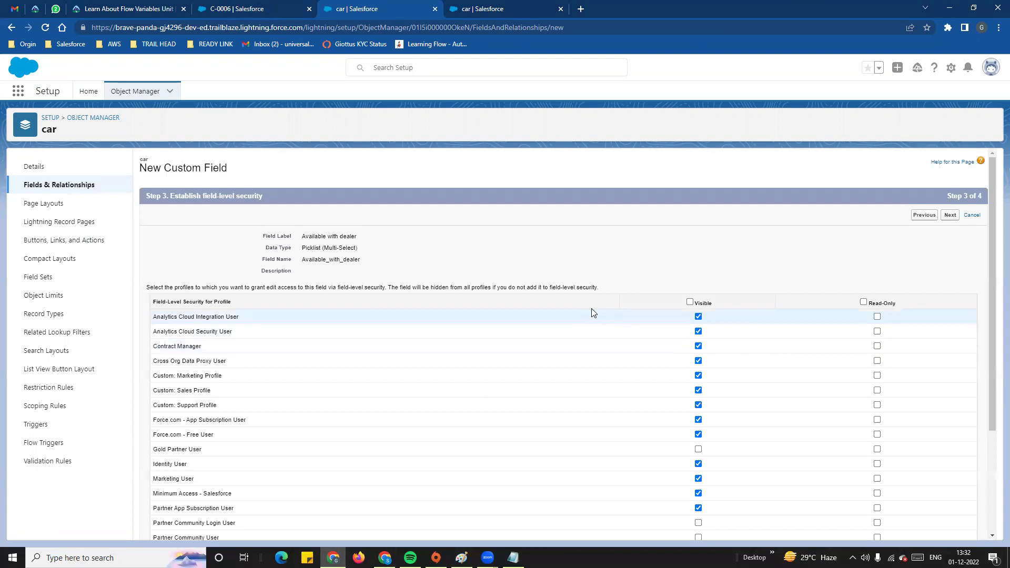
pyautogui.scroll(-3, 926, 385)
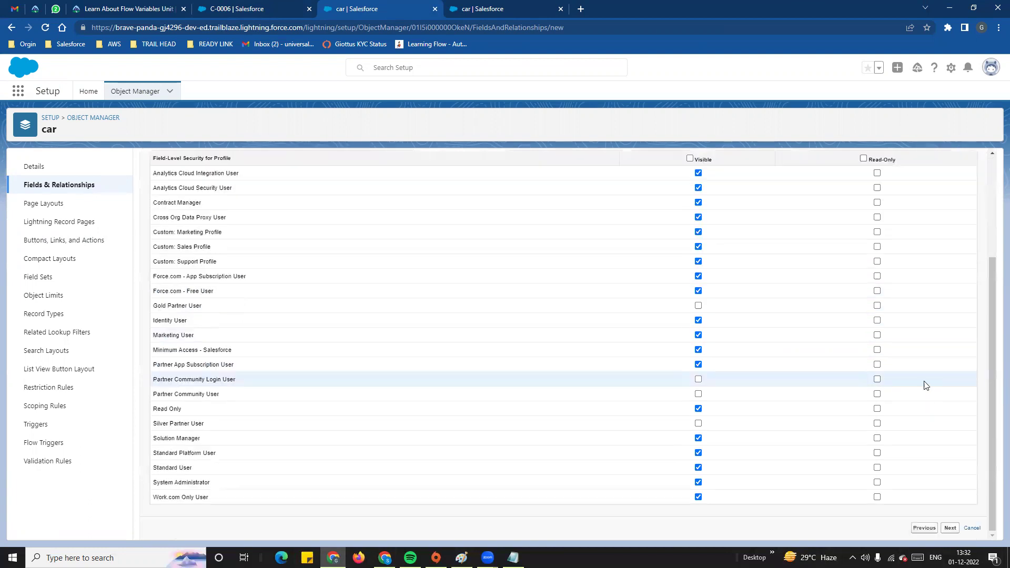
pyautogui.click(950, 527)
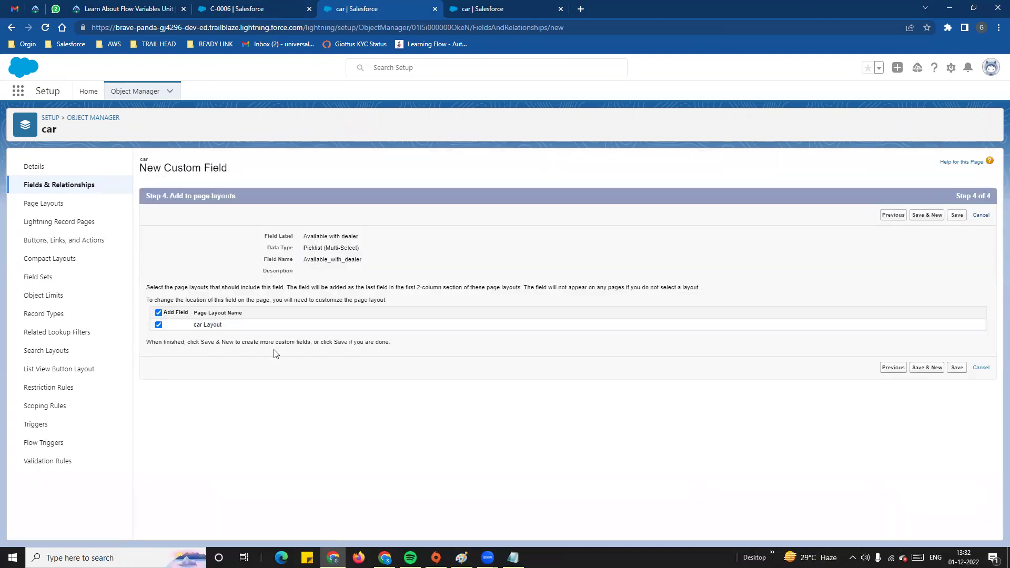
pyautogui.click(957, 368)
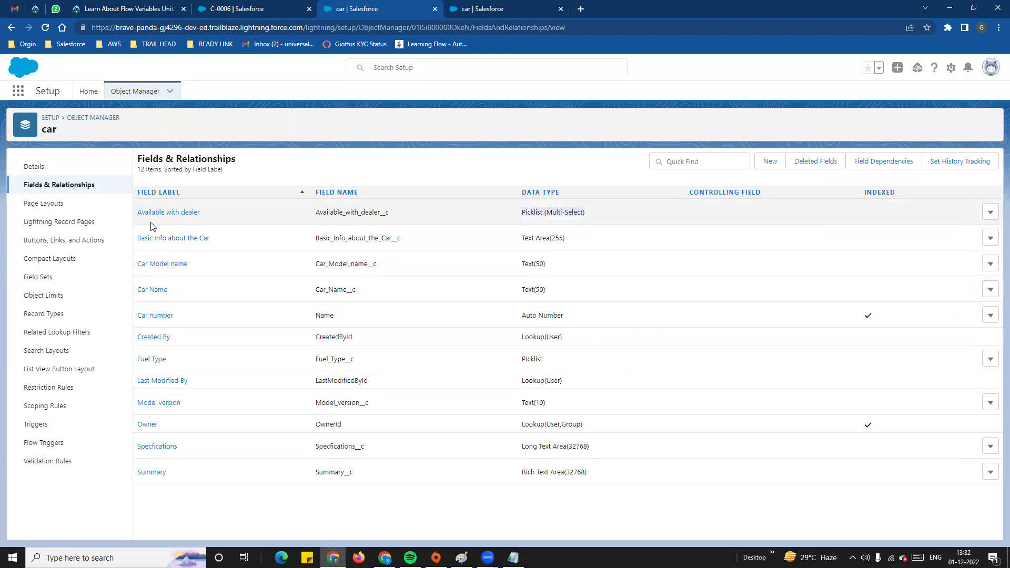
pyautogui.moveTo(320, 214); pyautogui.dragTo(407, 215)
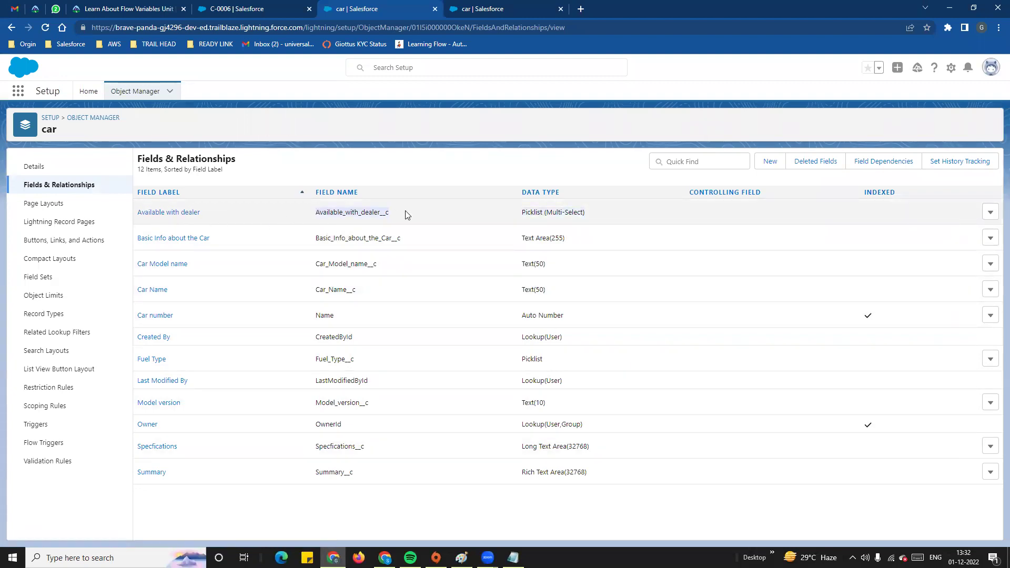
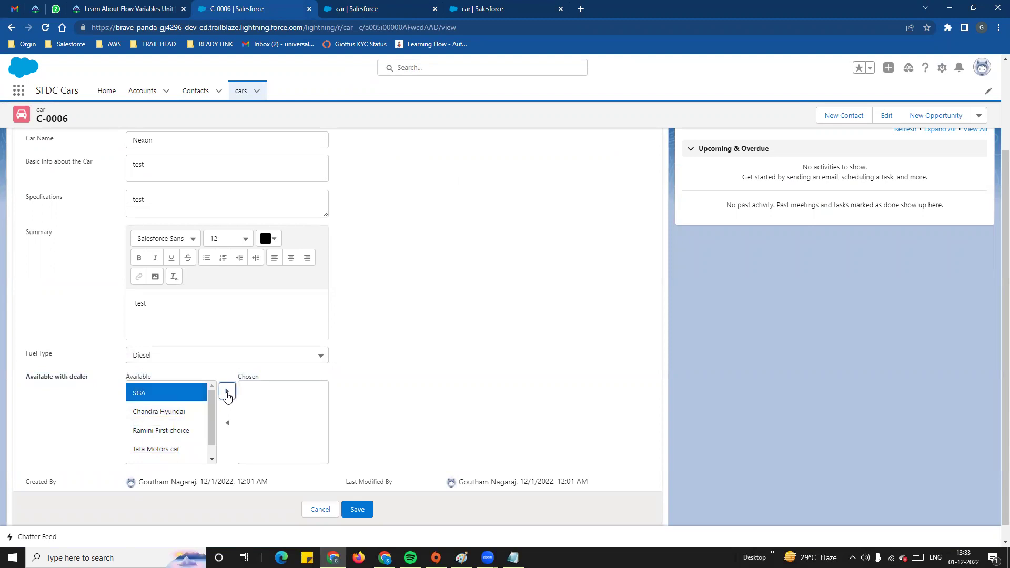
# - Choose SGA and Tata Motors car for Available with dealer on car record C-0006 and save it
pyautogui.click(214, 426)
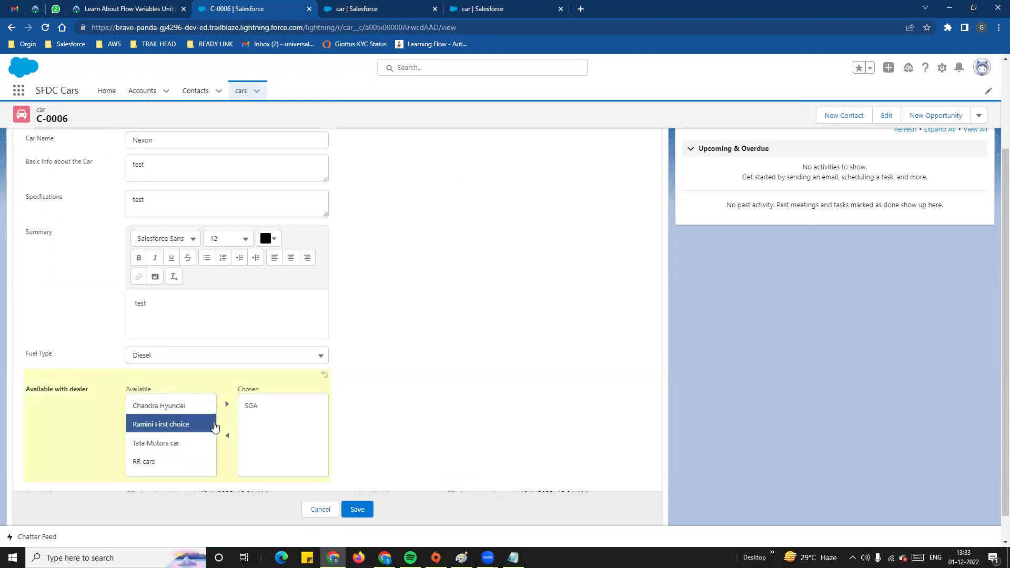
pyautogui.click(173, 443)
pyautogui.click(227, 404)
pyautogui.click(358, 510)
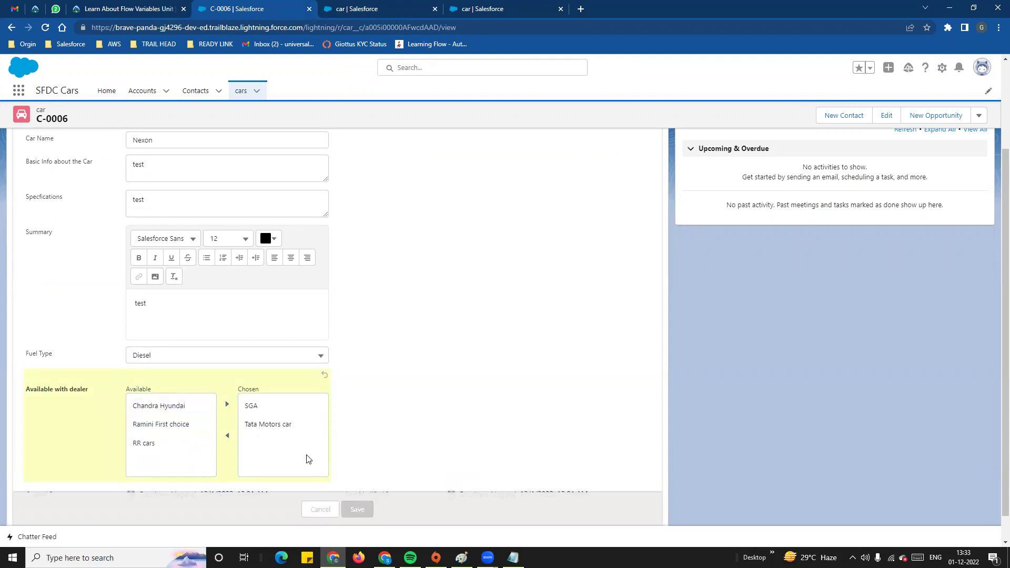
# - Start a new car record with model name XUV, version 700, car name XUV 700, and test as basic info and specifications
pyautogui.click(242, 92)
pyautogui.click(884, 123)
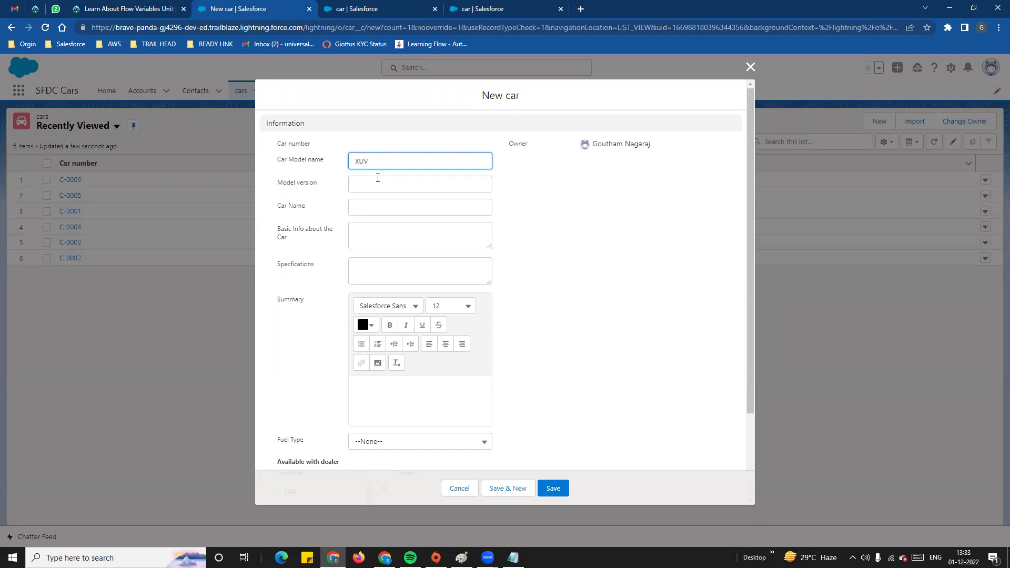
pyautogui.write('XUV')
pyautogui.click(378, 178)
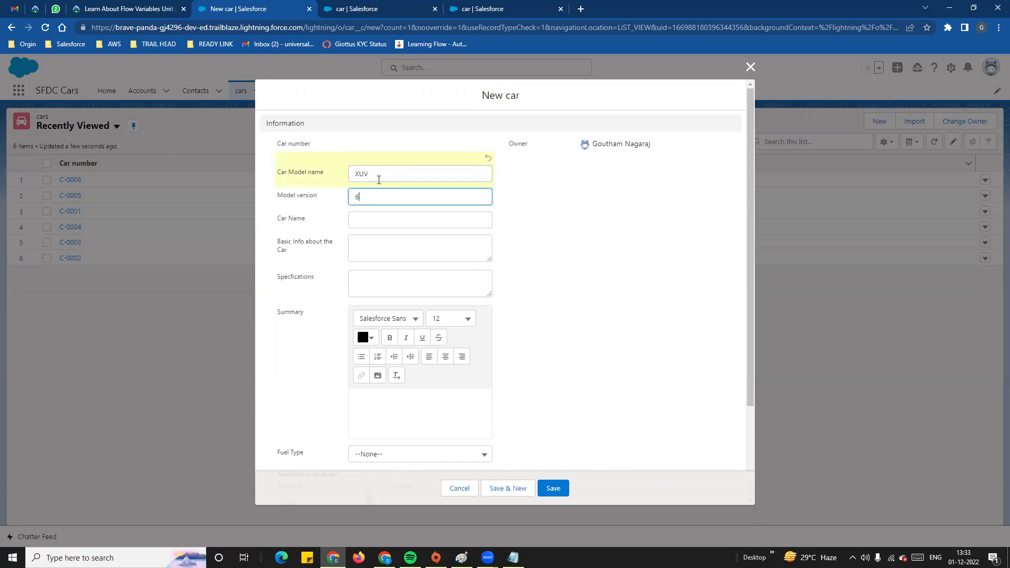
pyautogui.click(370, 224)
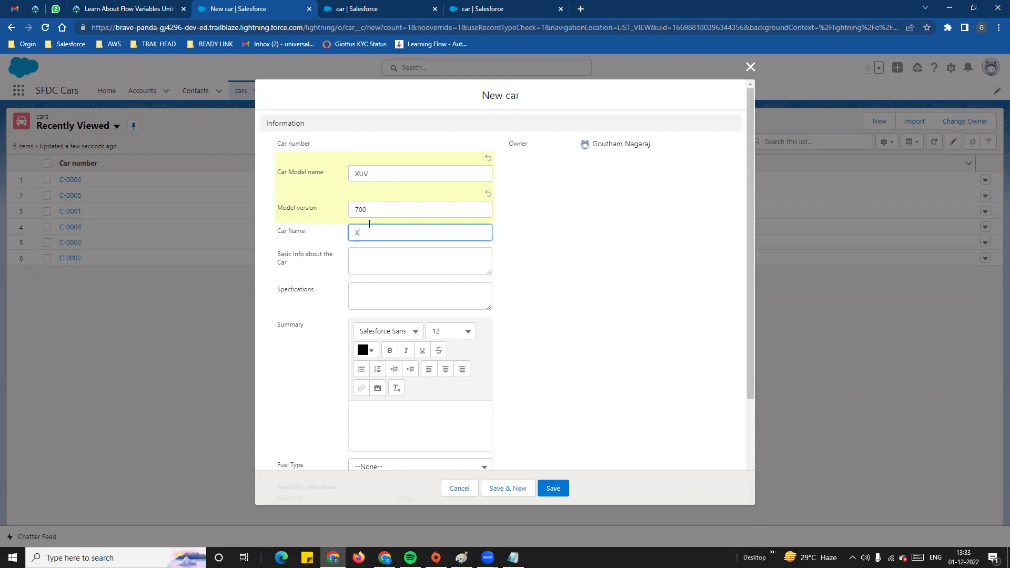
pyautogui.click(375, 260)
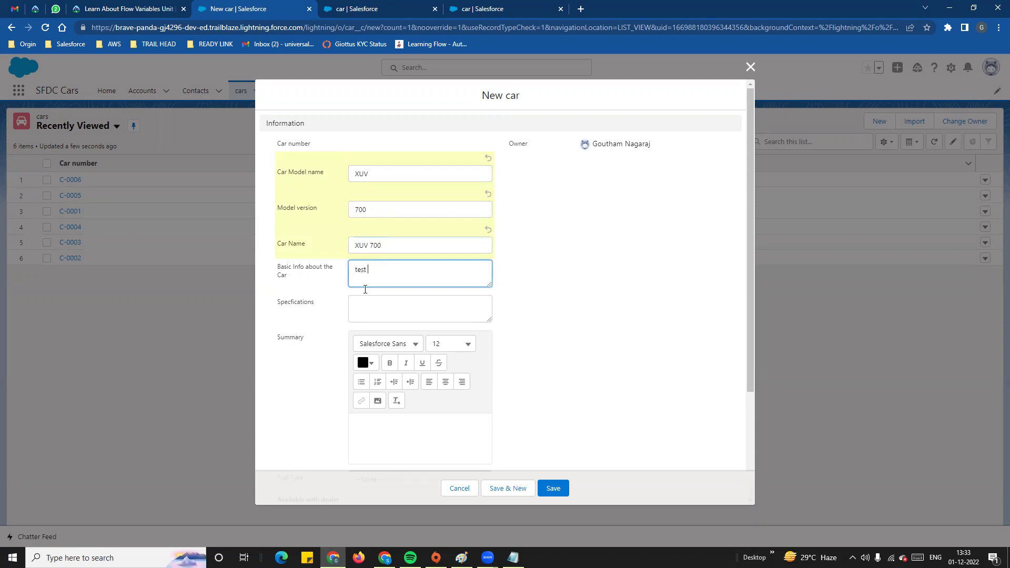
pyautogui.click(362, 306)
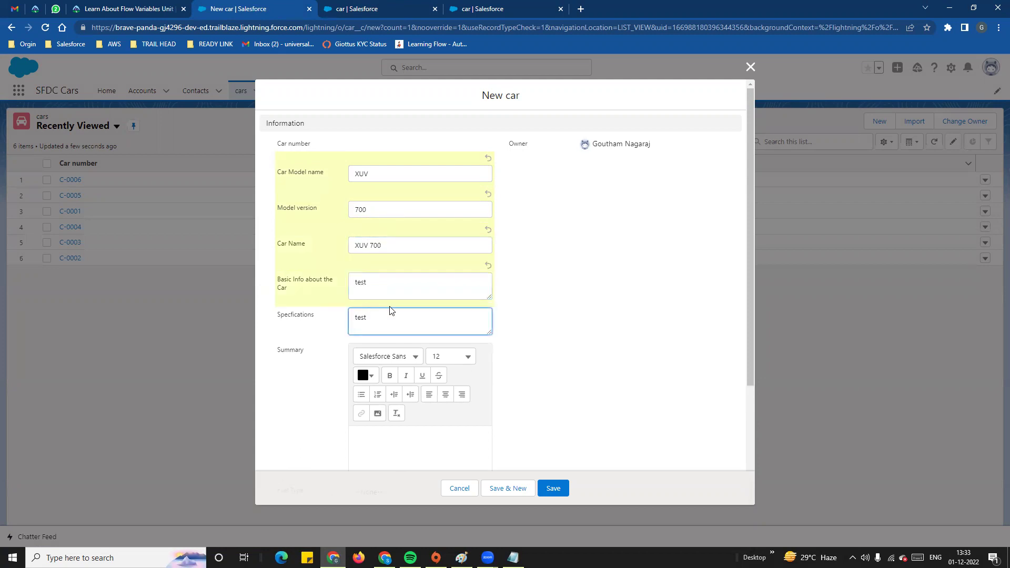
# - Set the new car's Fuel Type to Petroleum
pyautogui.scroll(-3, 389, 314)
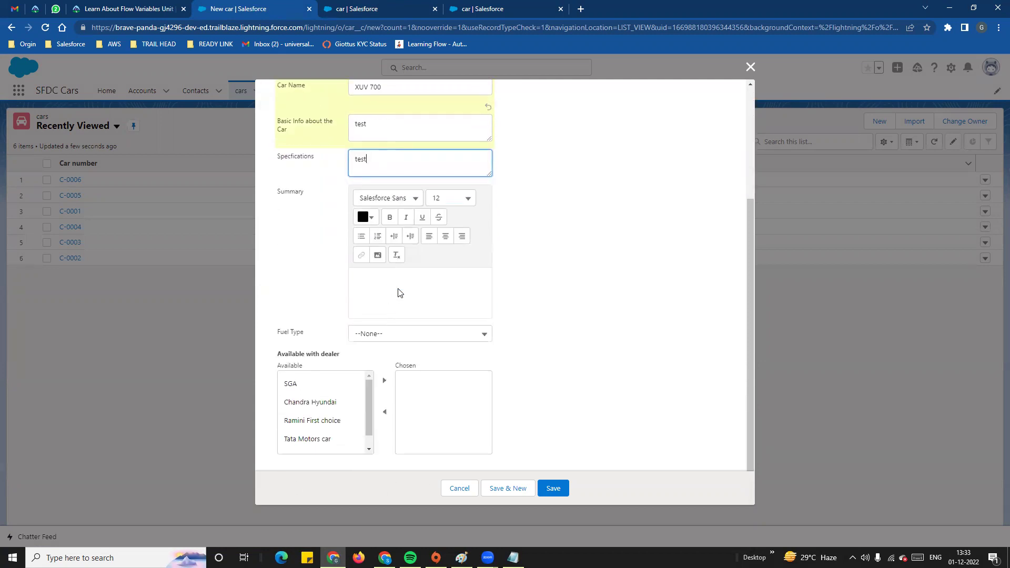
pyautogui.click(275, 335)
pyautogui.click(405, 351)
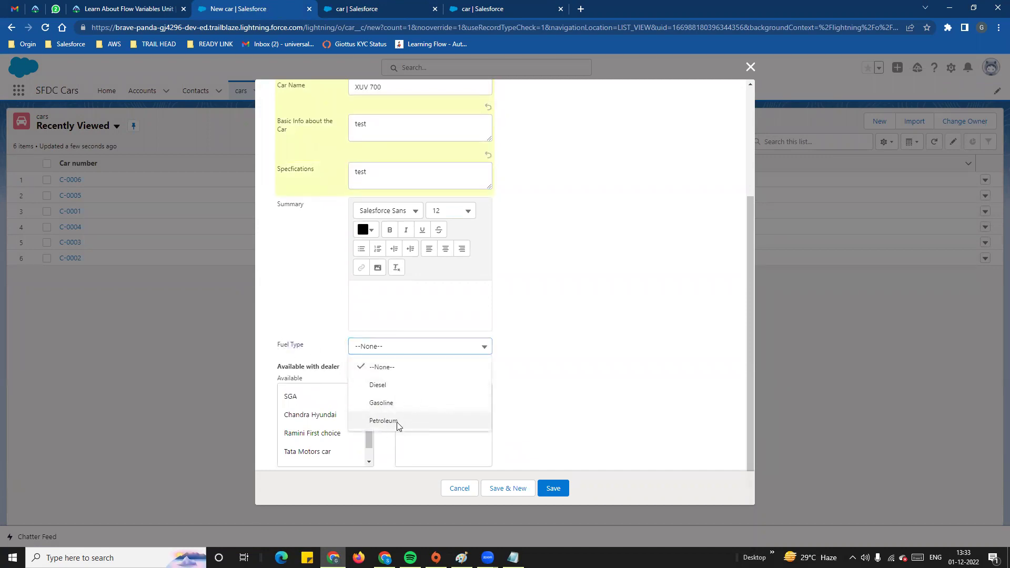
pyautogui.click(390, 421)
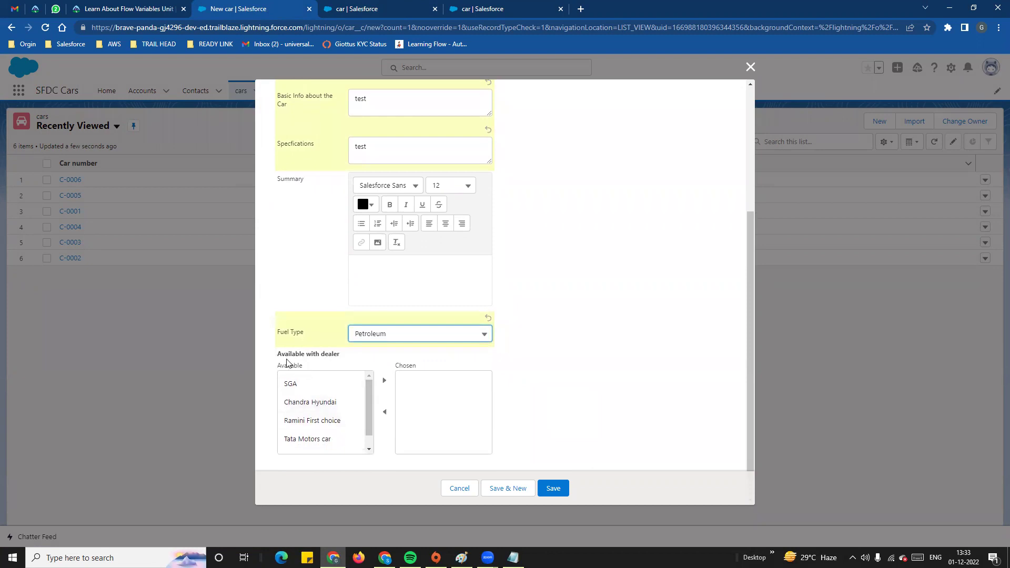
# - Choose SGA and RR cars as the dealers for the new car and save the record
pyautogui.click(300, 390)
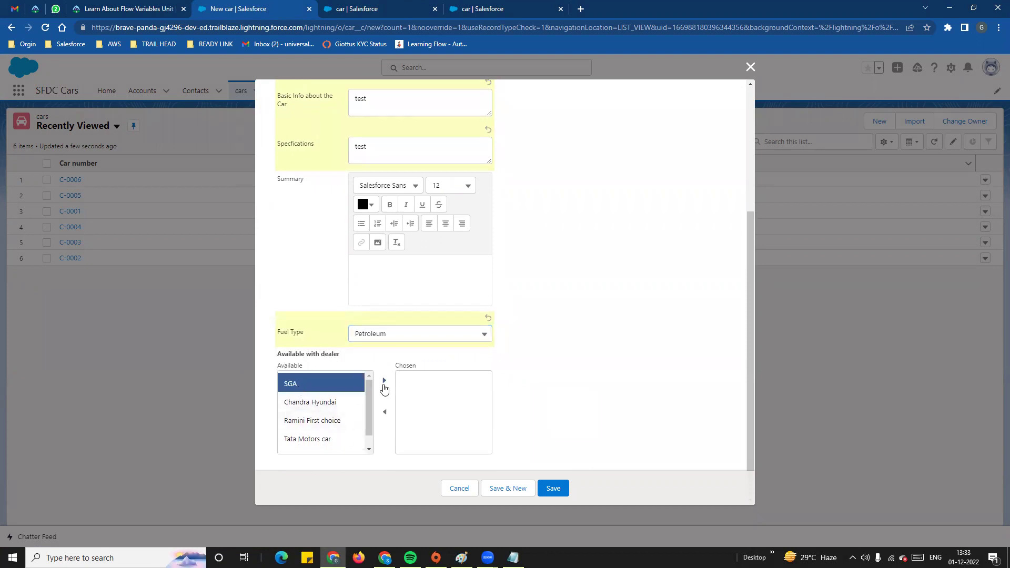
pyautogui.click(384, 381)
pyautogui.click(304, 451)
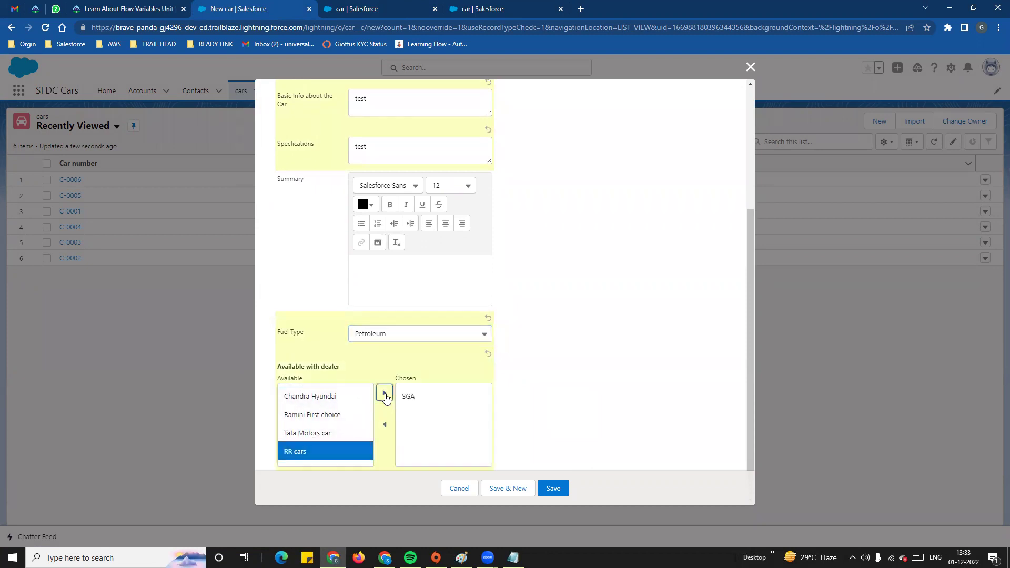
pyautogui.click(384, 393)
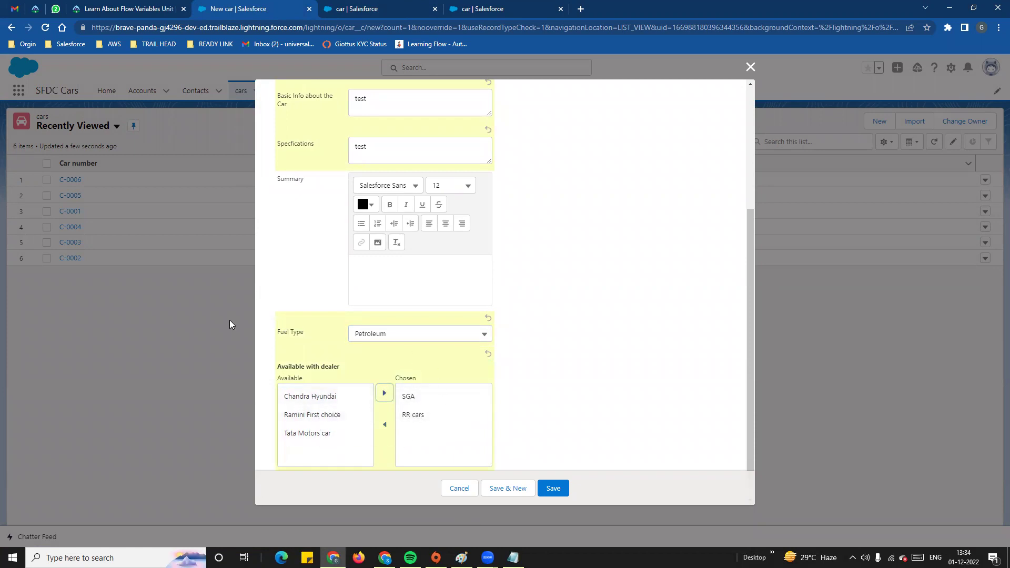
pyautogui.click(551, 494)
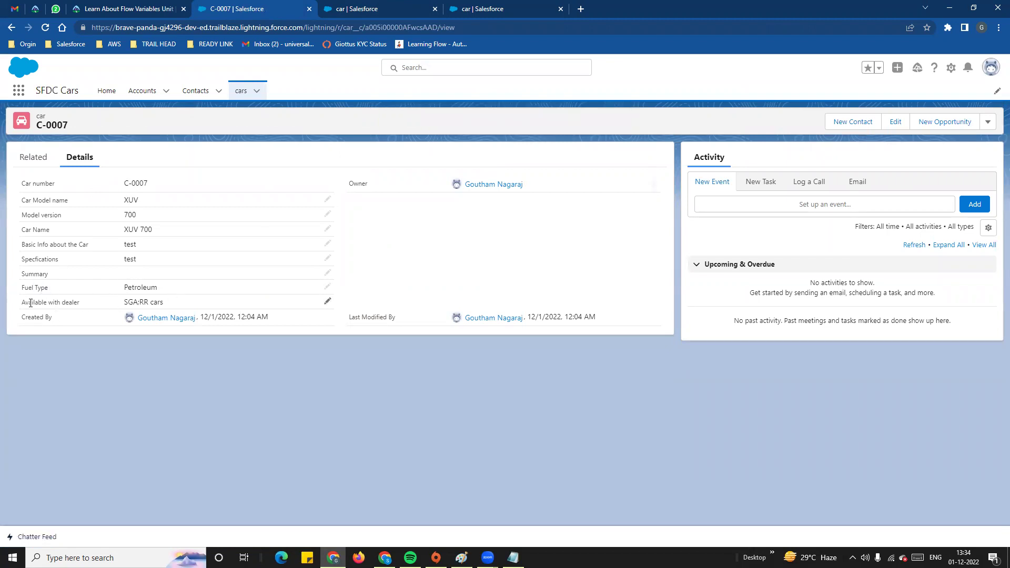
# - Add Tata Motors car to the chosen dealers on the XUV 700 record, save it, and check the dealer list
pyautogui.moveTo(135, 303)
pyautogui.mouseDown()
pyautogui.moveTo(113, 303)
pyautogui.moveTo(180, 305)
pyautogui.mouseUp()
pyautogui.click(327, 301)
pyautogui.click(174, 414)
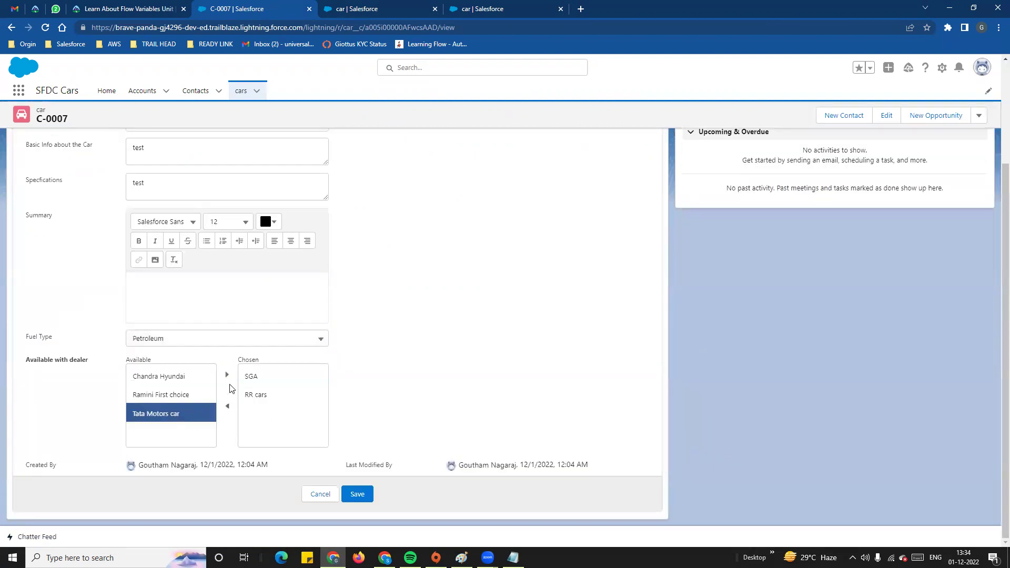
pyautogui.click(227, 375)
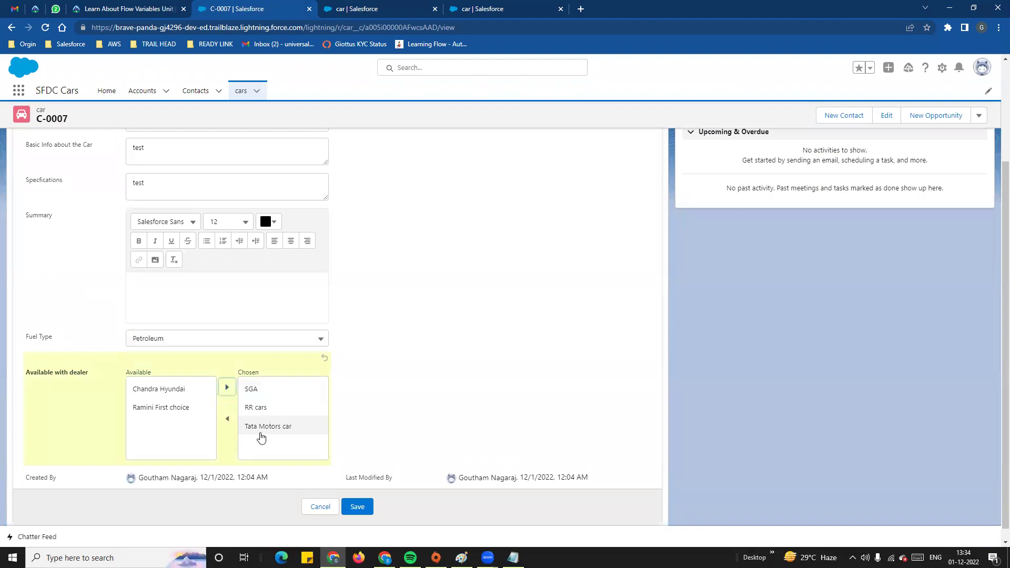
pyautogui.click(356, 496)
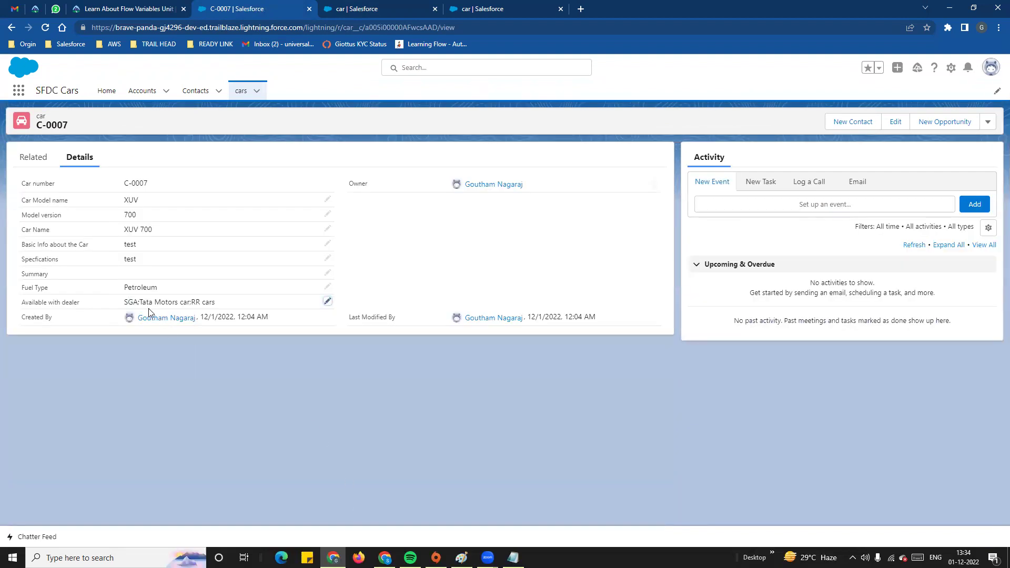
pyautogui.moveTo(217, 304); pyautogui.dragTo(122, 304)
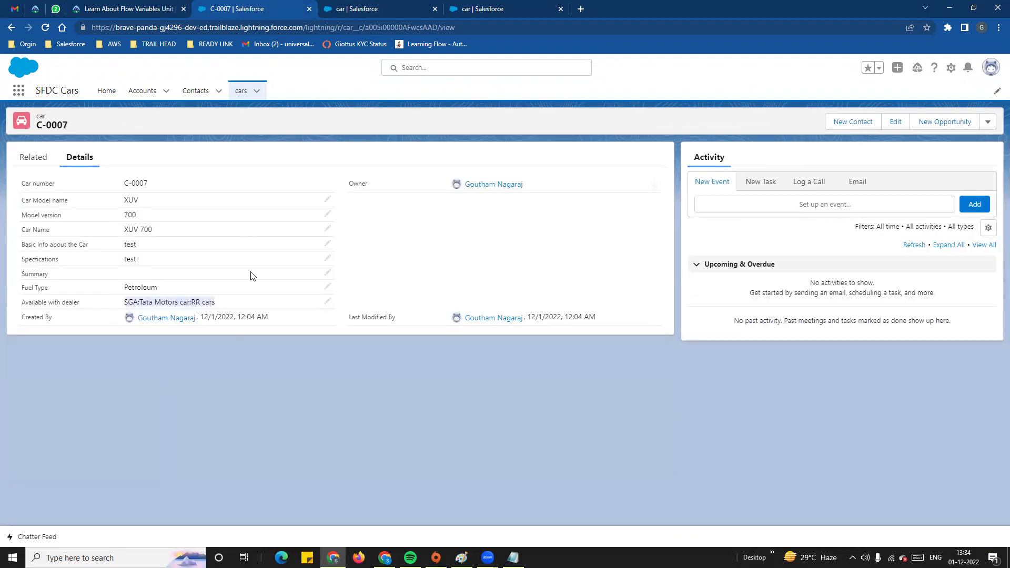